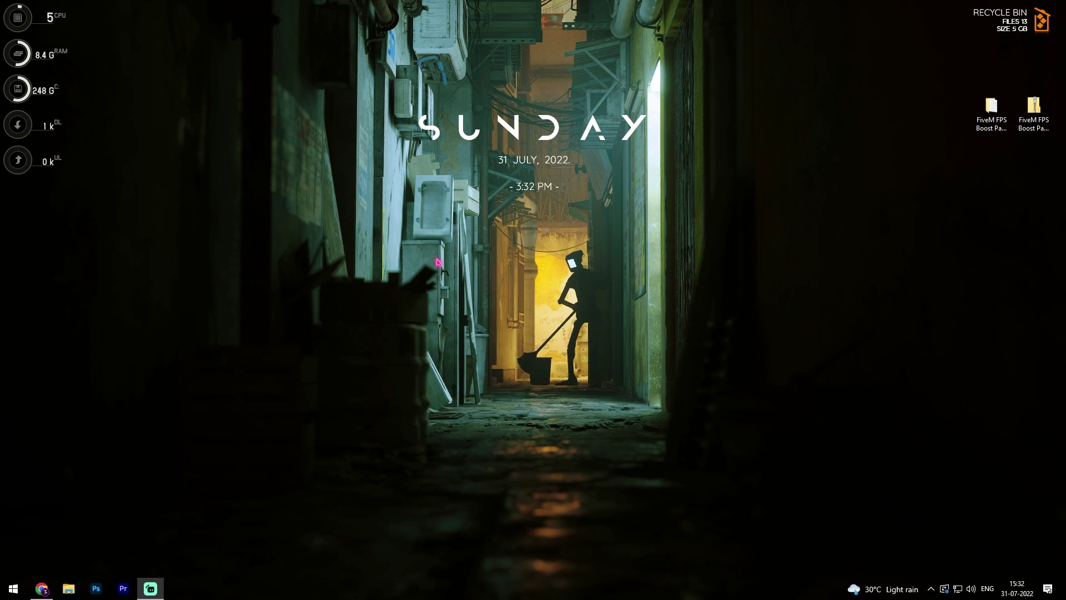
Create a restore point named FIEVM on Local Disk (C:) through System Protection.
key("super")
type("create\\")
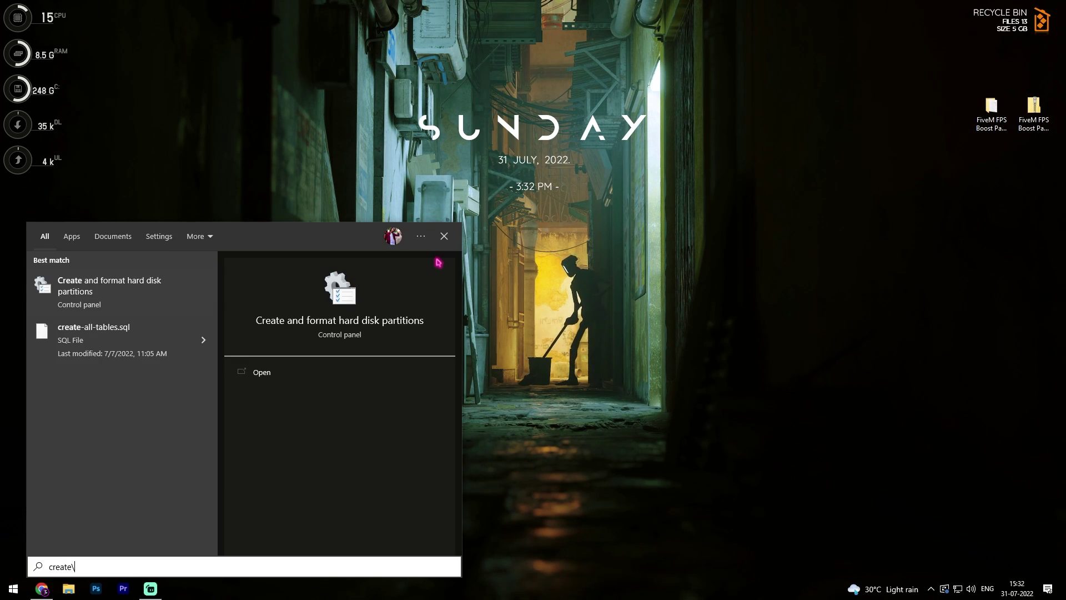
type(" a")
key("Return")
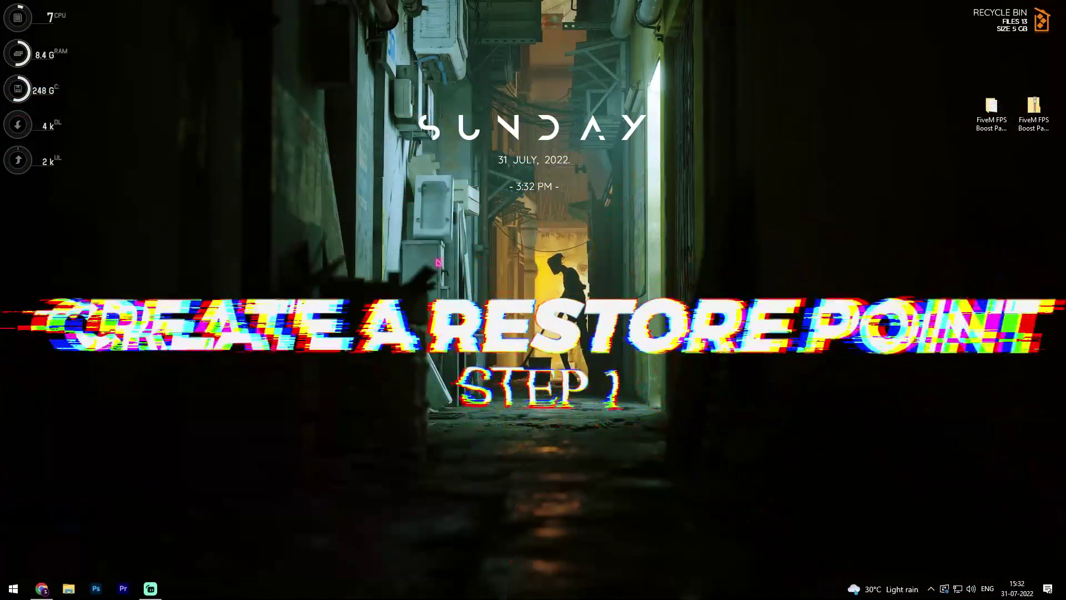
left_click_drag(141, 30, 206, 41)
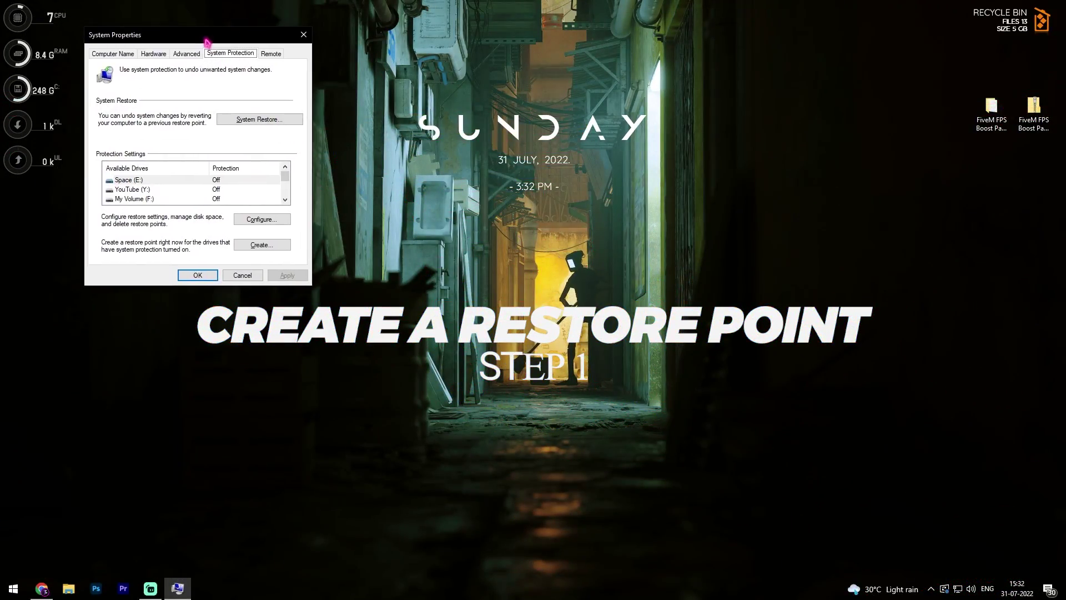
scroll(178, 184, "down", 1)
left_click(166, 190)
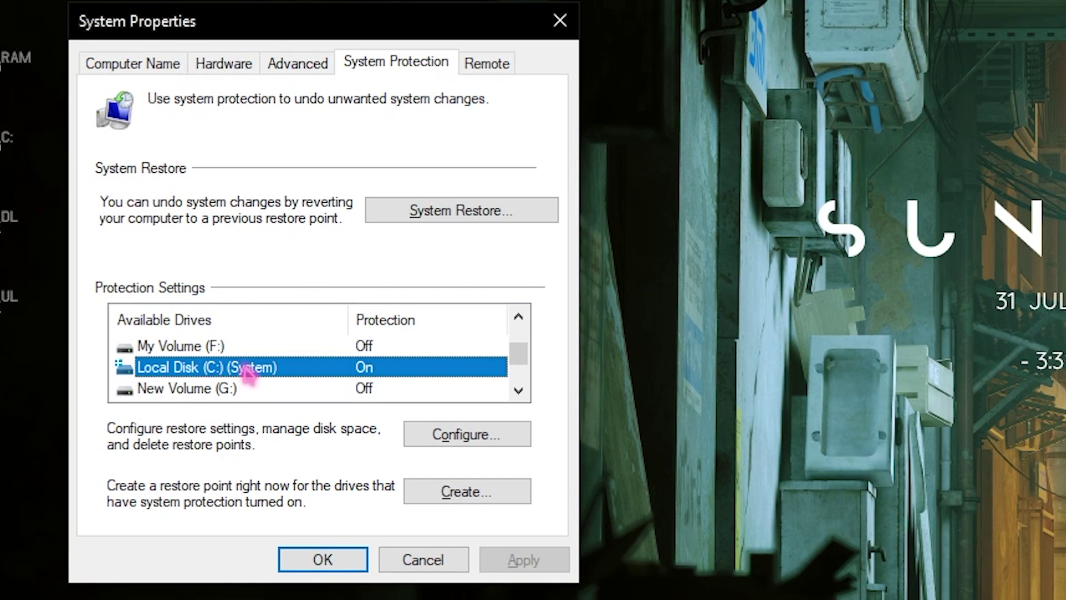
left_click(455, 491)
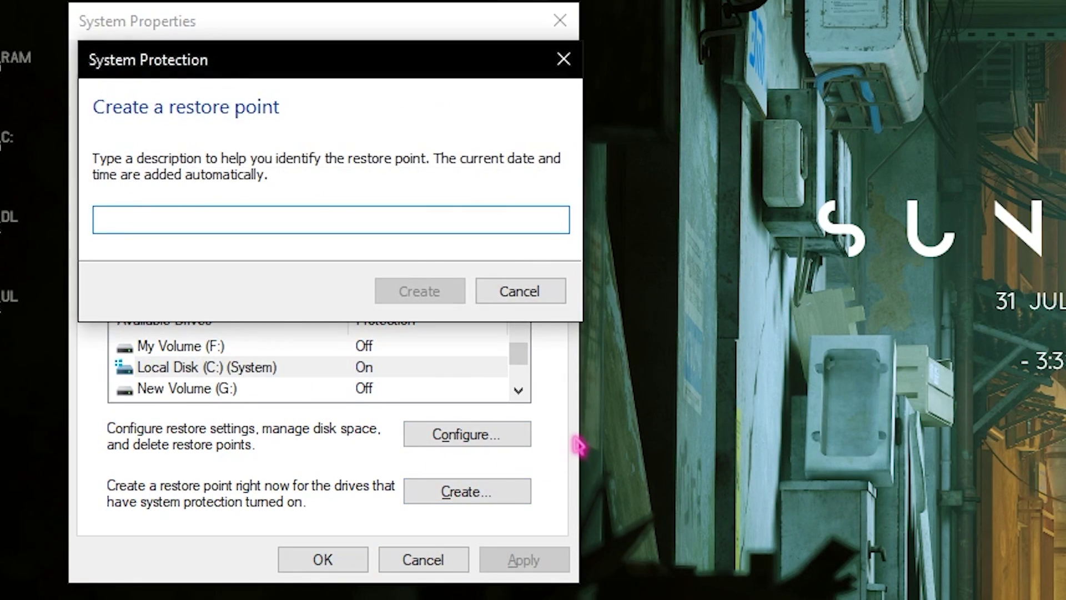
type("FIEVM")
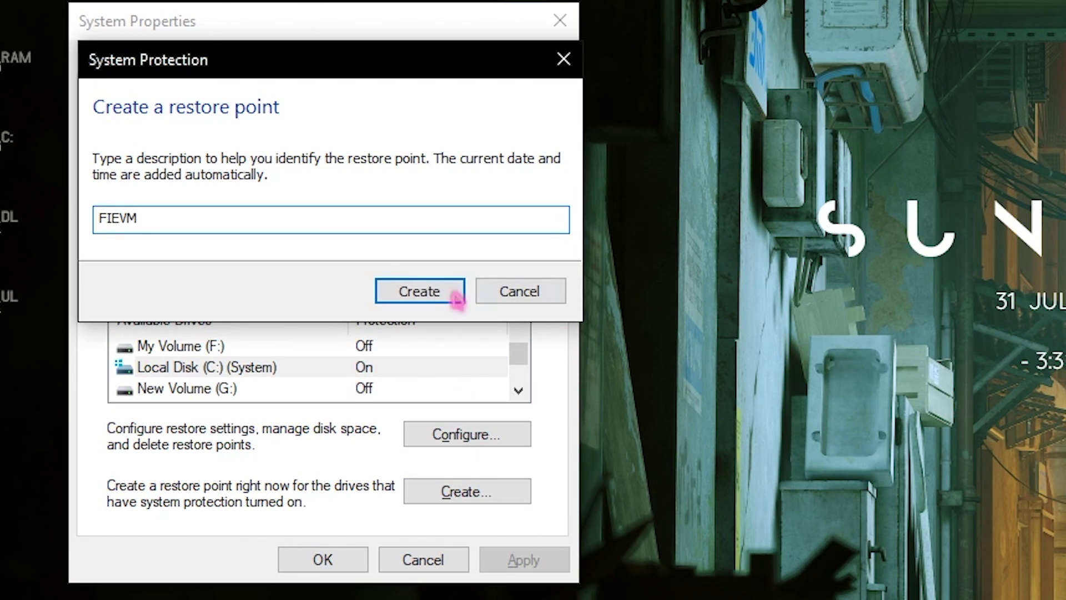
left_click(436, 292)
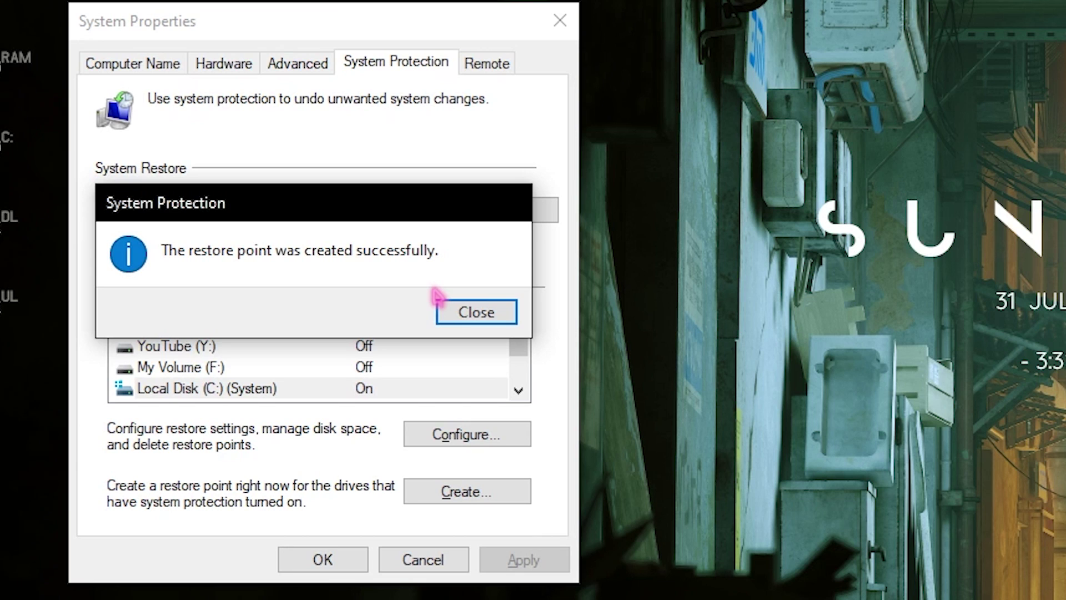
left_click(469, 311)
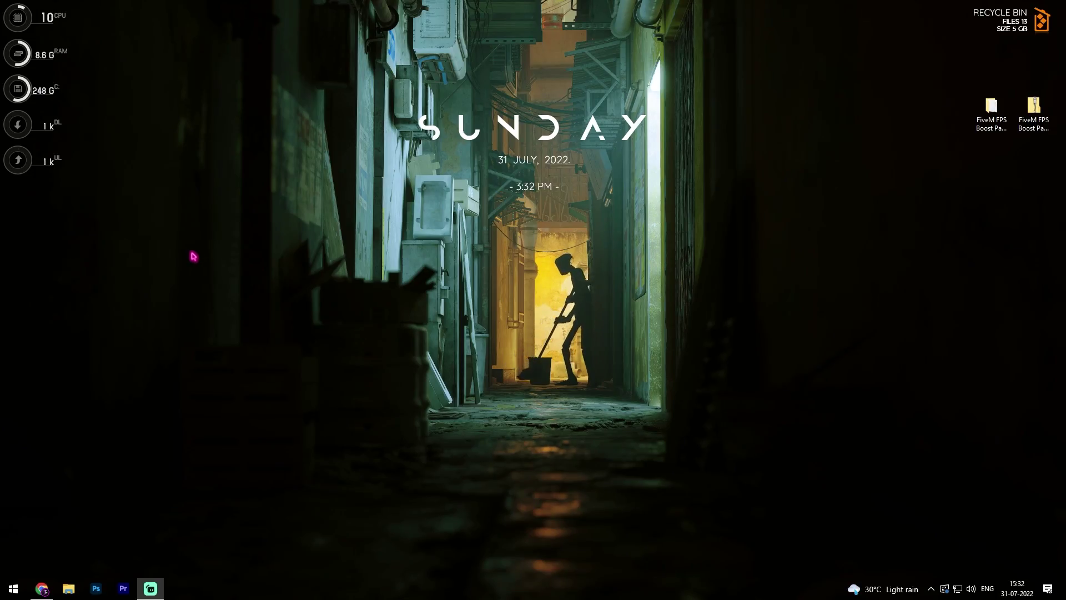
From Steam, browse Grand Theft Auto V's local files and maximize the Explorer window.
key("super")
type("steam")
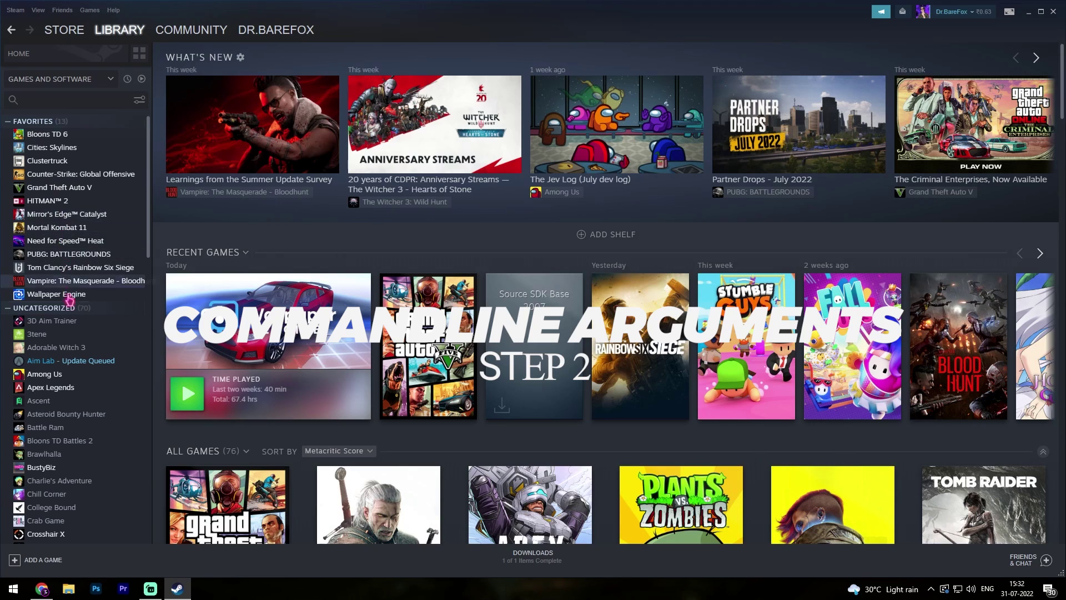
left_click(71, 188)
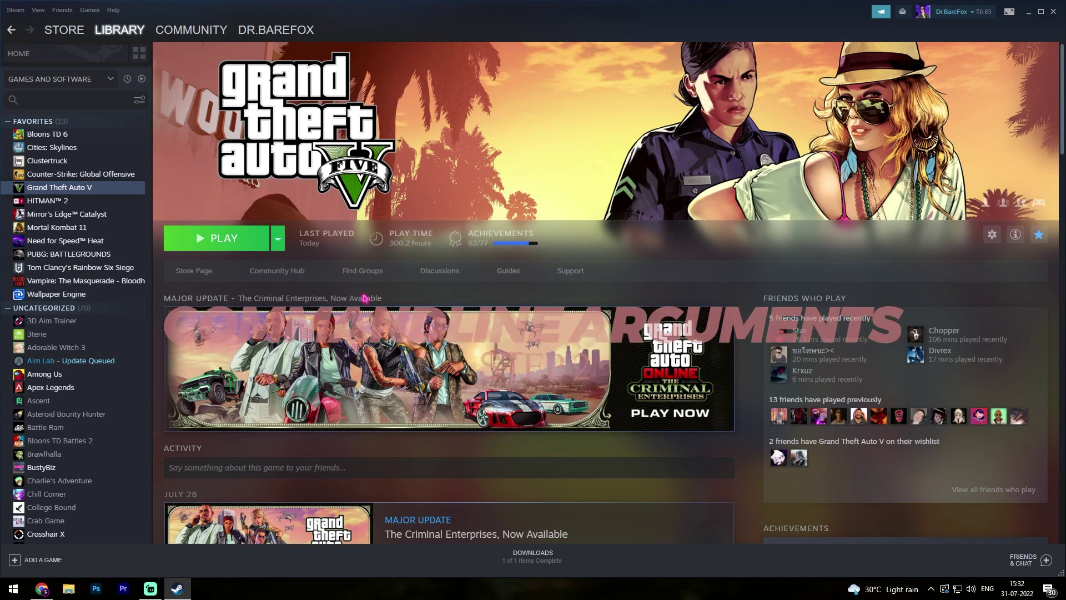
right_click(111, 191)
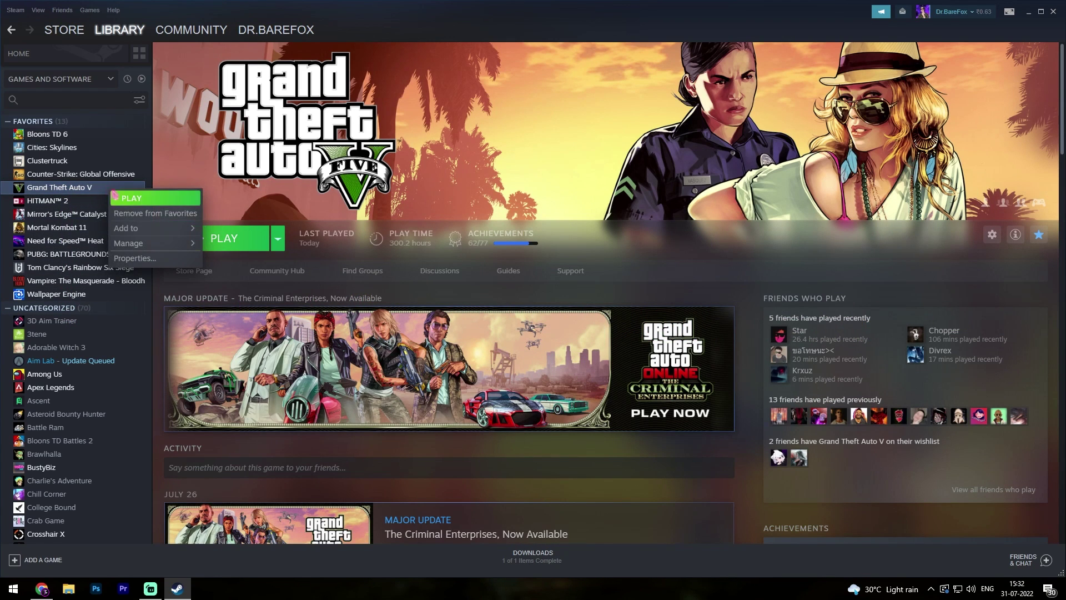
mouse_move(171, 242)
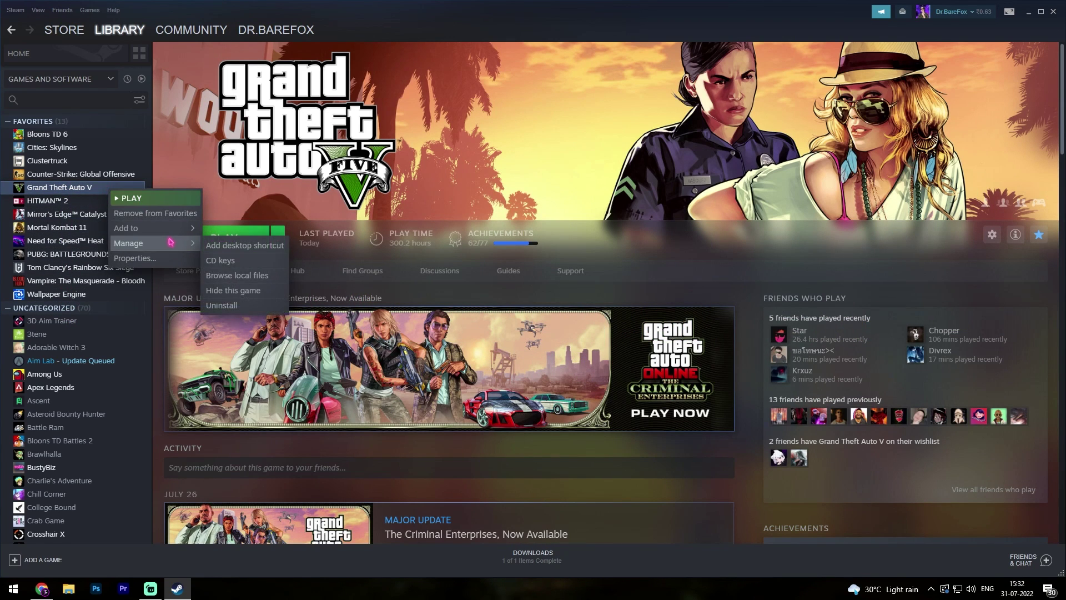
left_click(238, 276)
left_click(458, 194)
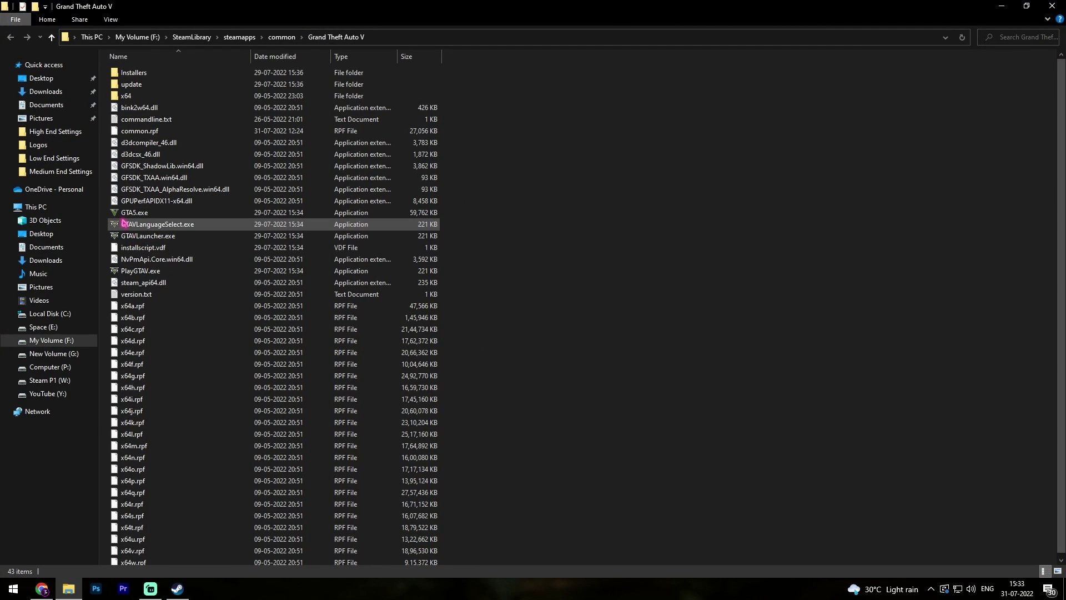
left_click(129, 120)
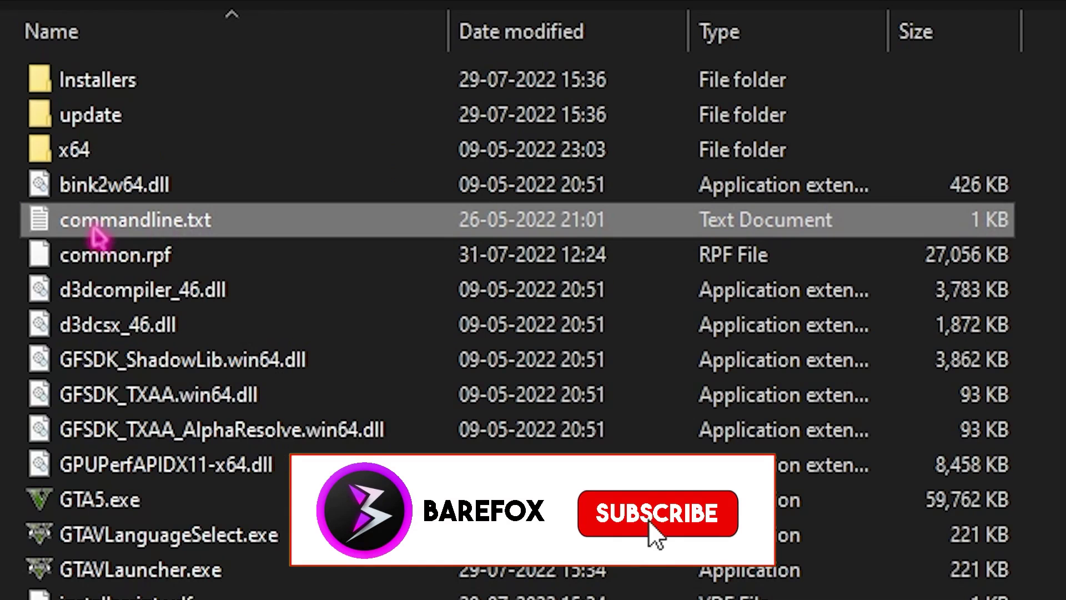
double_click(209, 228)
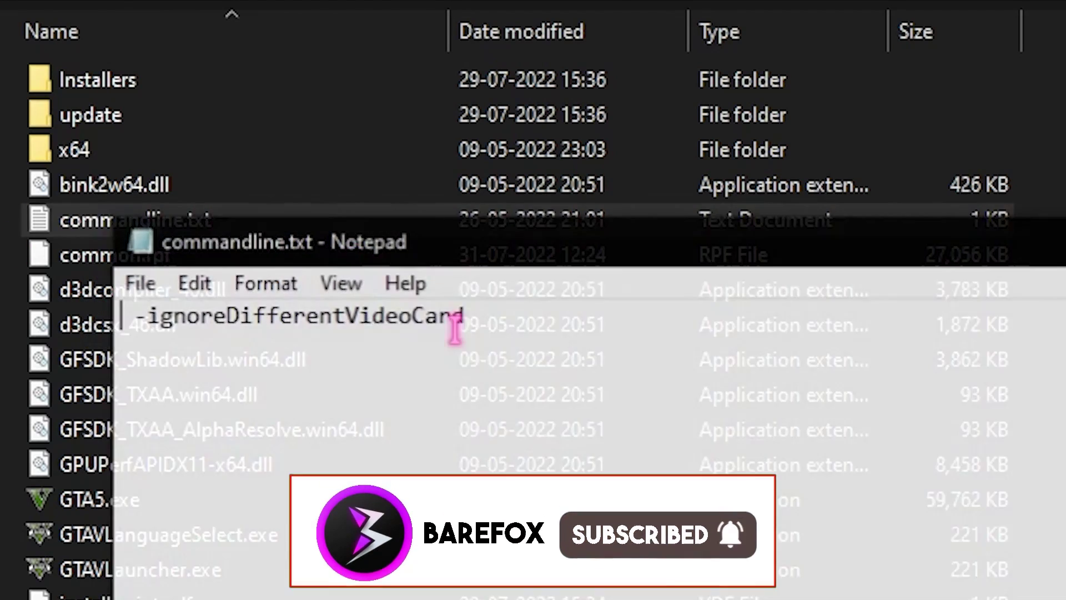
key("ctrl+a")
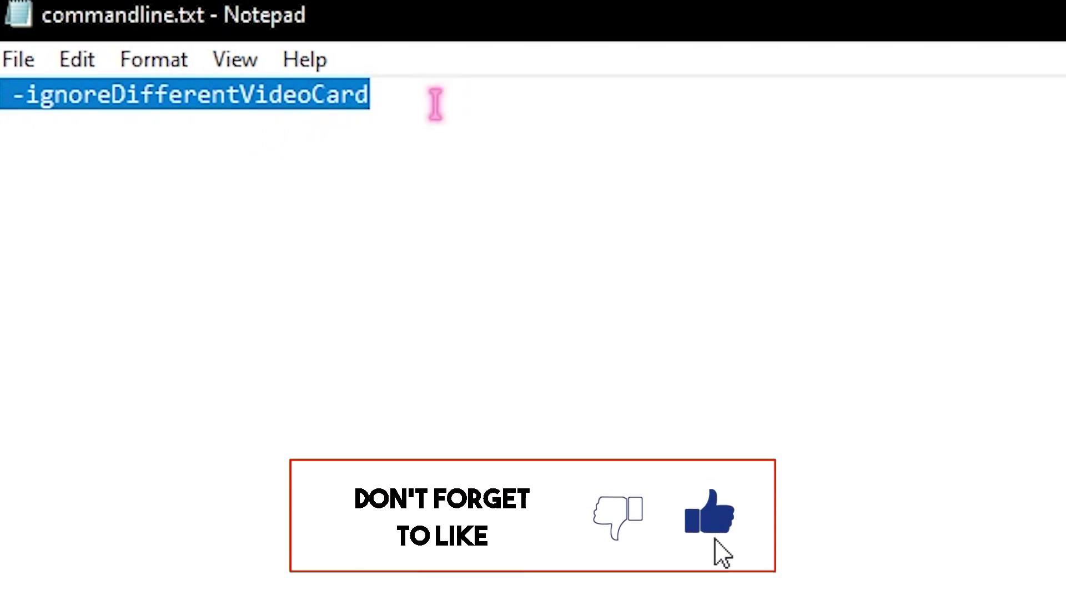
key("alt+F4")
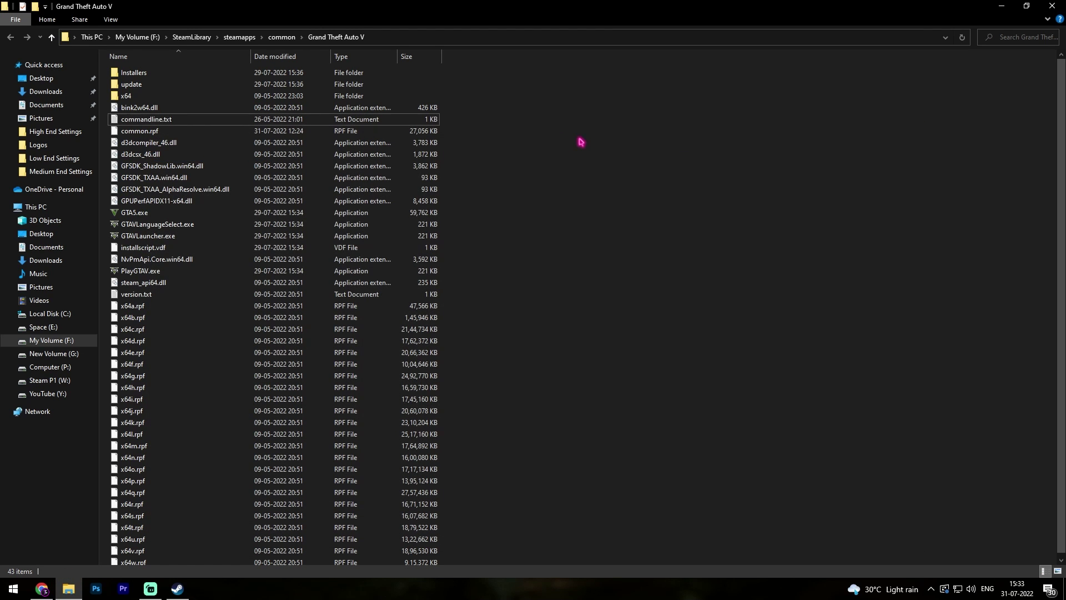
right_click(580, 142)
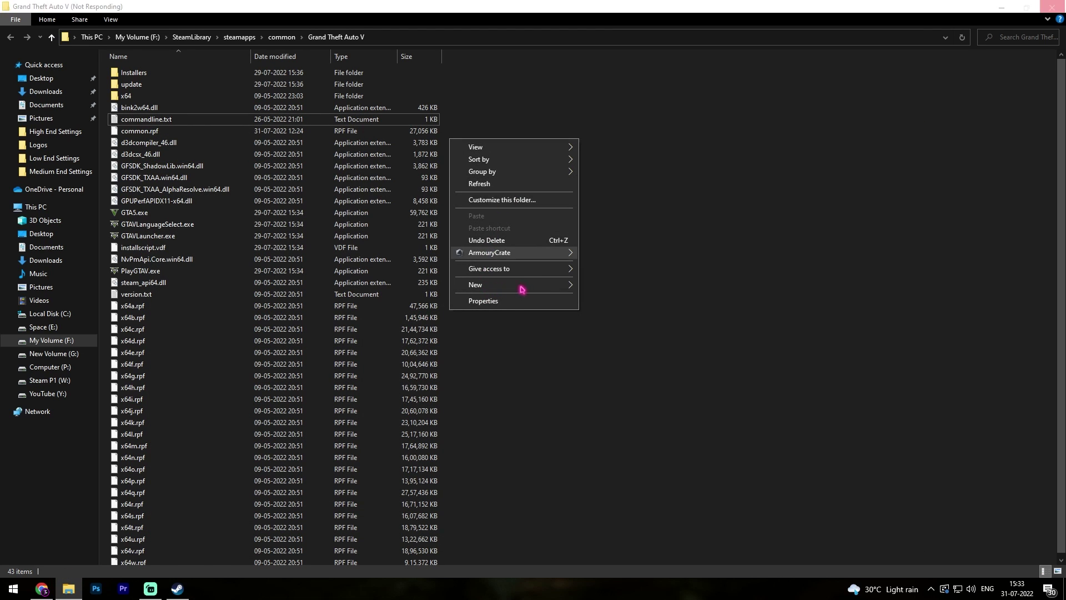
mouse_move(564, 289)
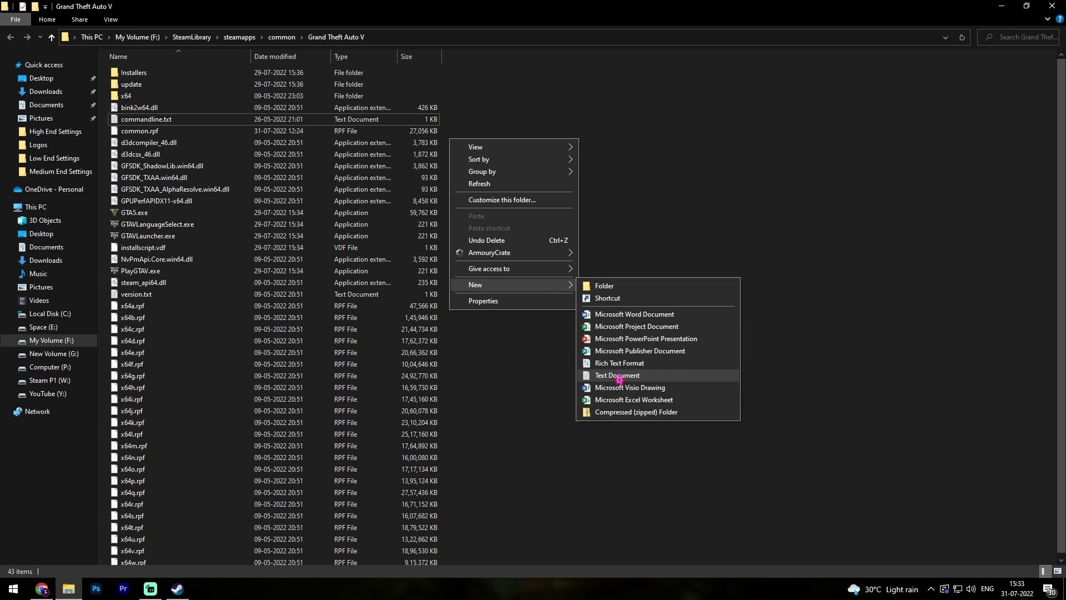
left_click(682, 183)
left_click(156, 119)
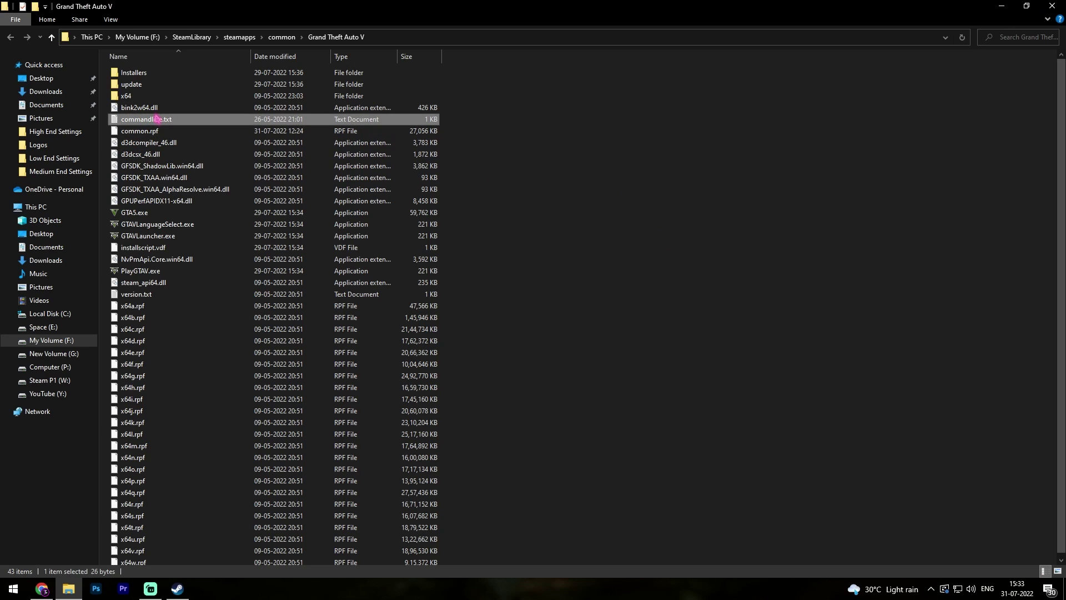
double_click(178, 120)
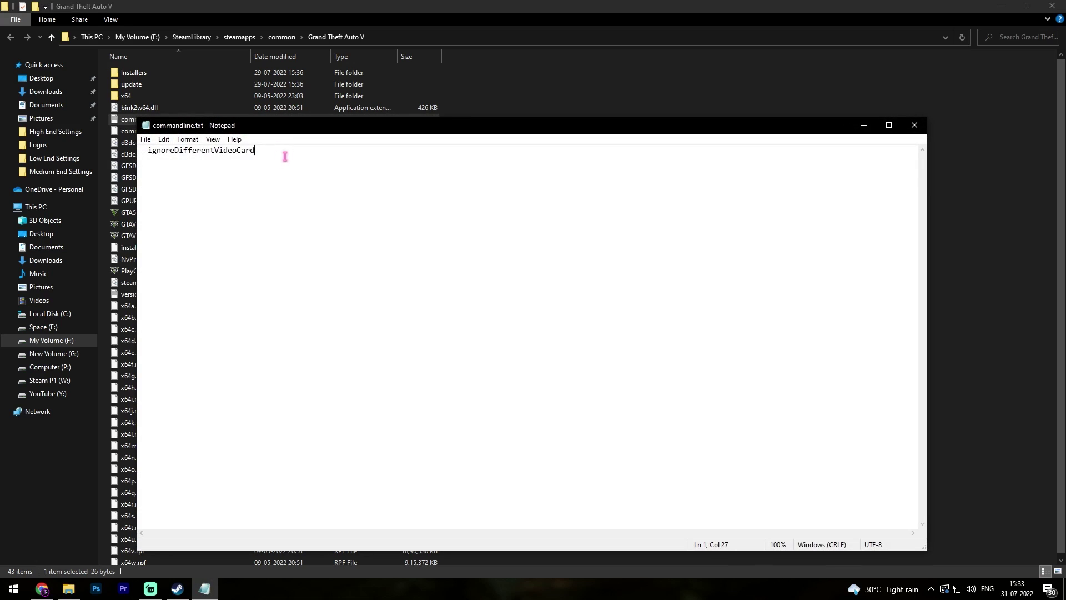
left_click_drag(278, 157, 144, 146)
left_click(914, 127)
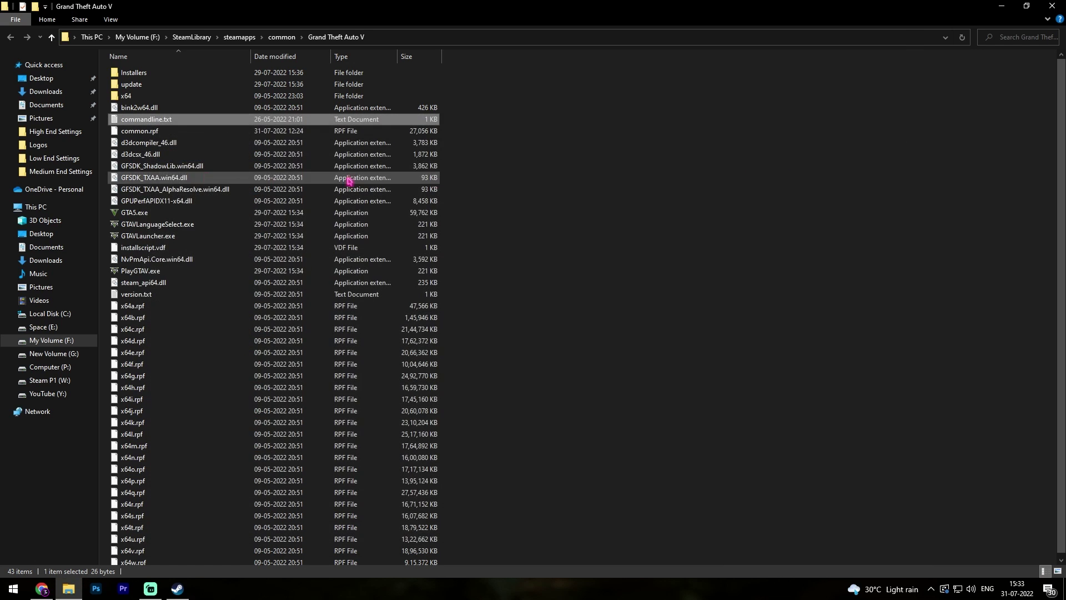
Disable fullscreen optimizations in GTA5.exe's compatibility properties and apply.
left_click(138, 213)
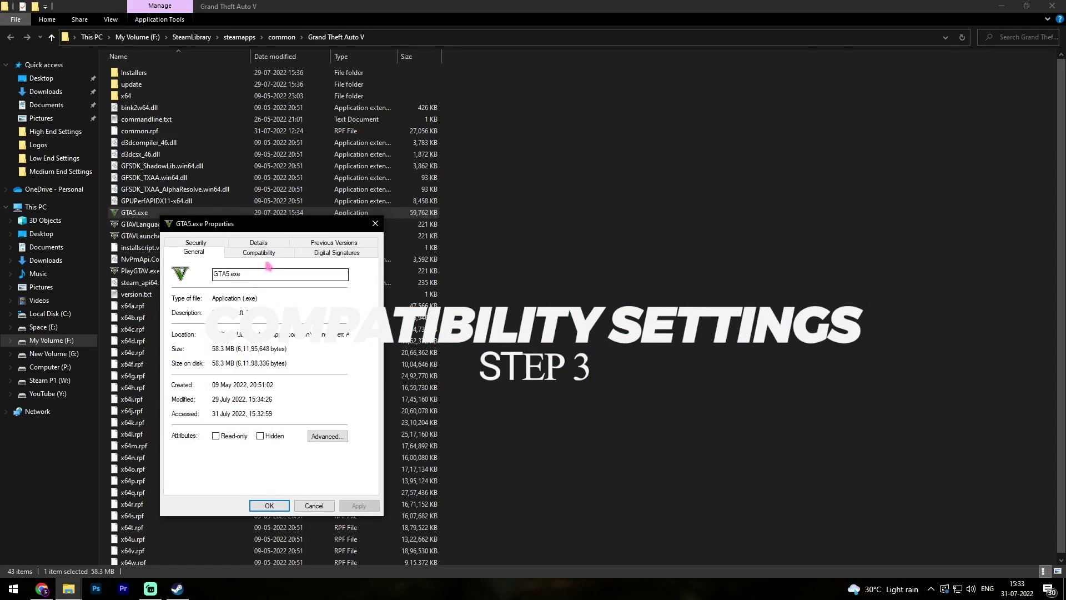
left_click(275, 253)
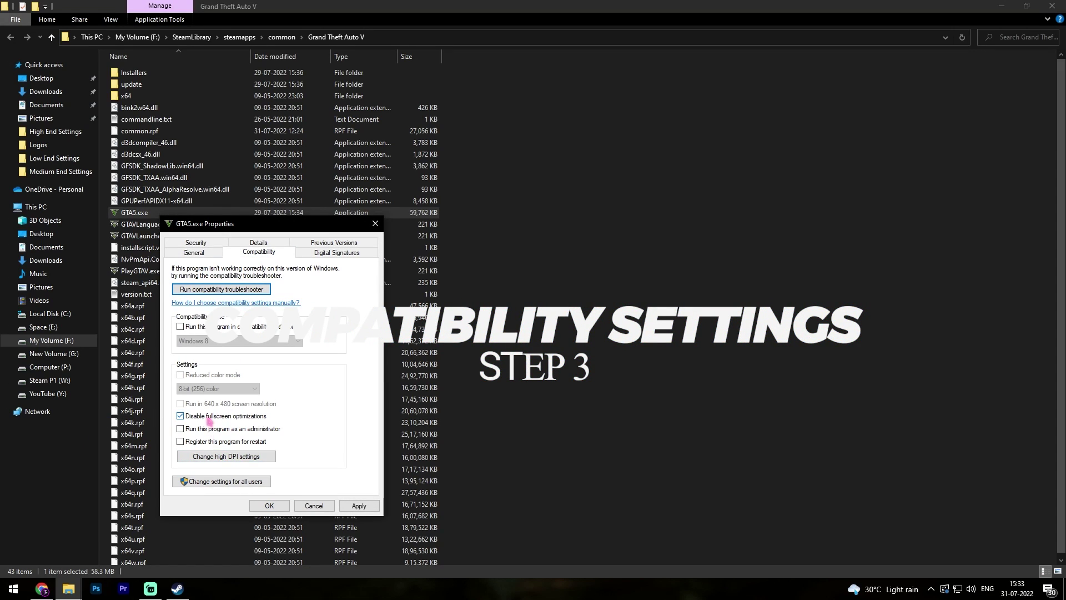
left_click(355, 505)
left_click(274, 506)
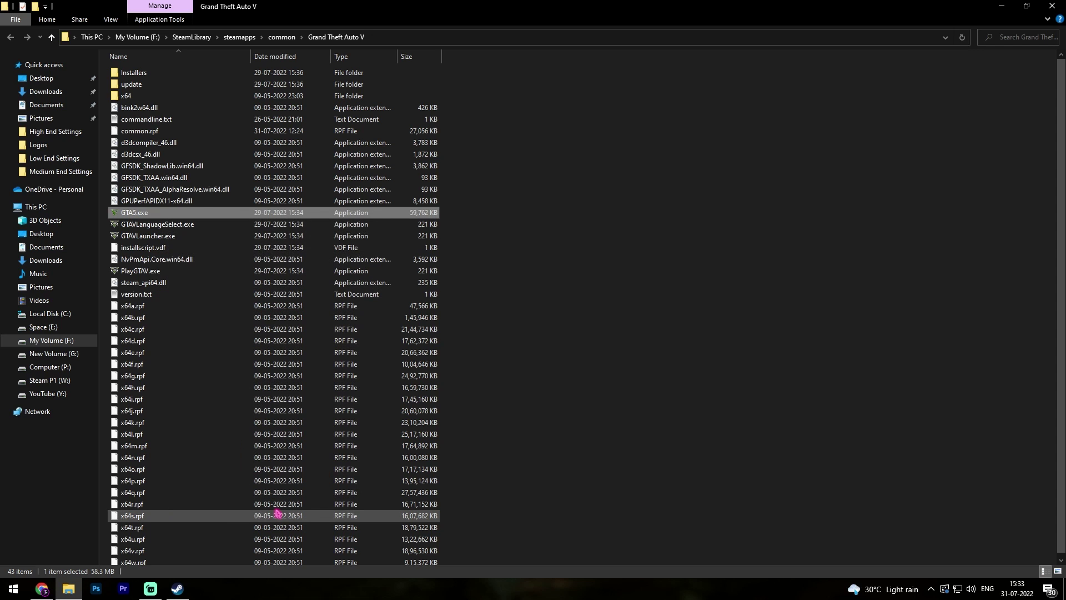
Select the Grand Theft Auto V folder path in the address bar.
left_click(420, 37)
left_click(416, 35)
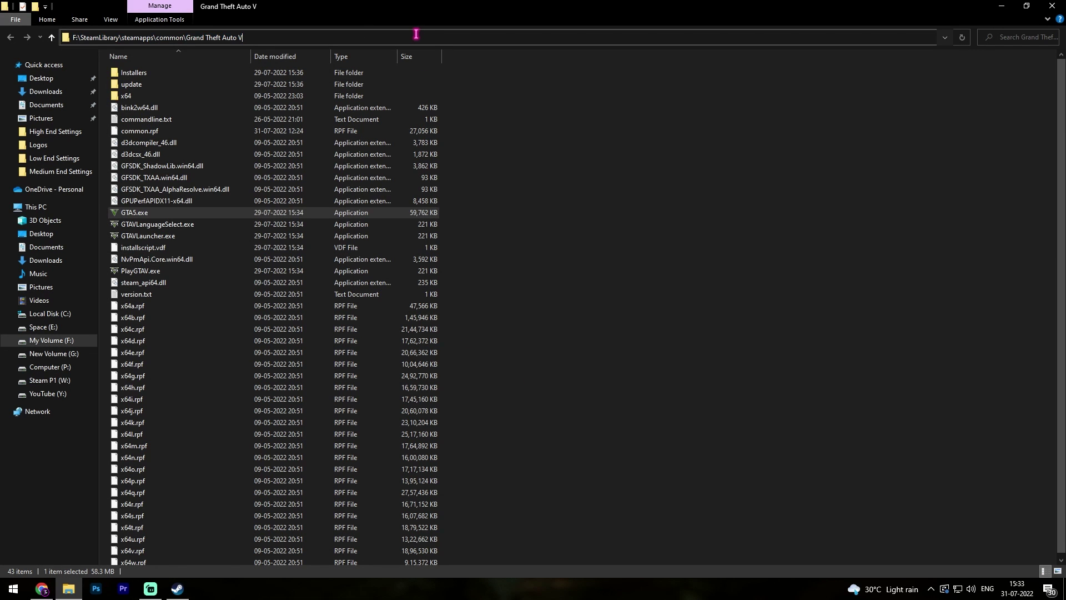
key("ctrl+a")
key("ctrl+c")
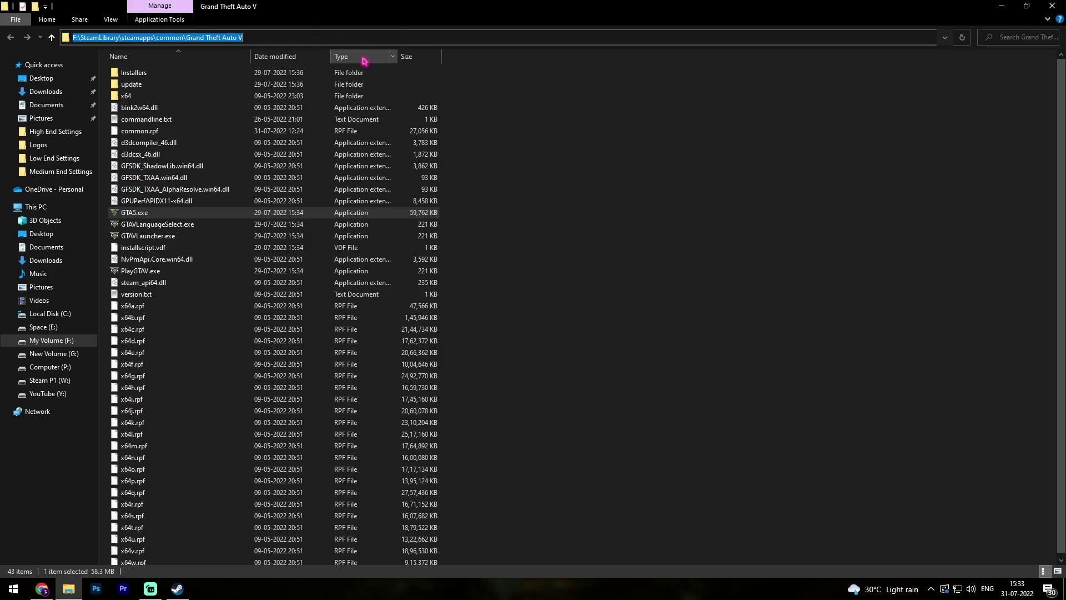
Add GTA5.exe from the Grand Theft Auto V folder to the Graphics settings app list.
key("super")
type("graphics")
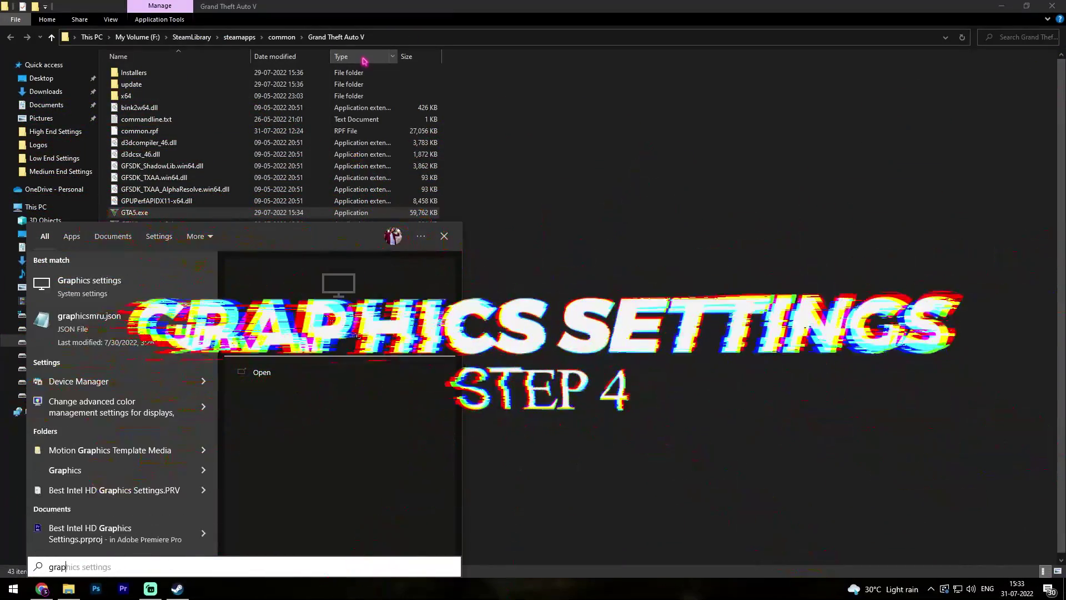
key("Return")
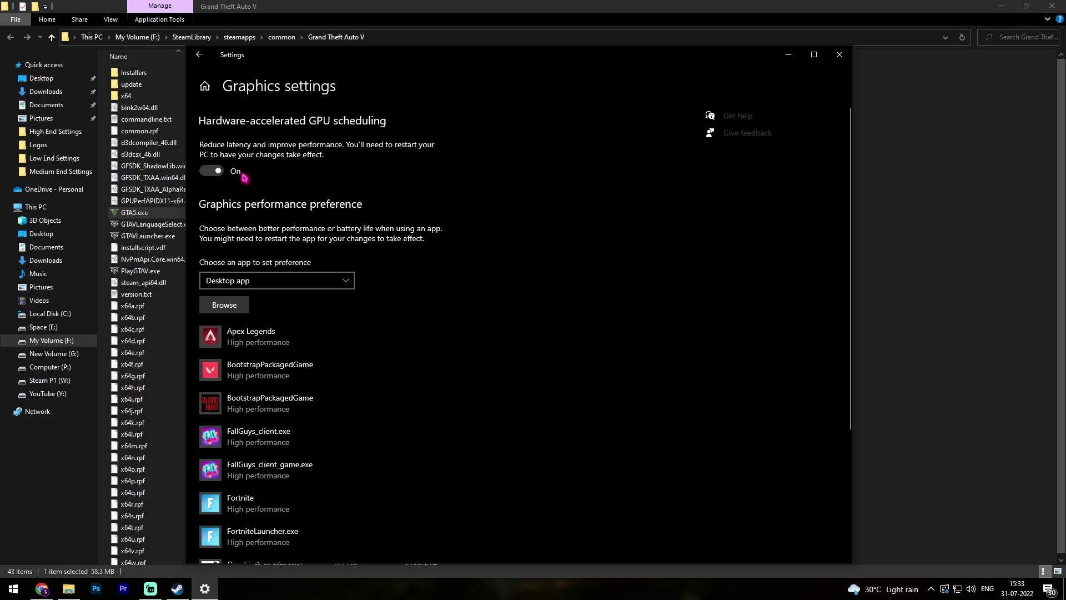
scroll(248, 178, "down", 2)
left_click(223, 236)
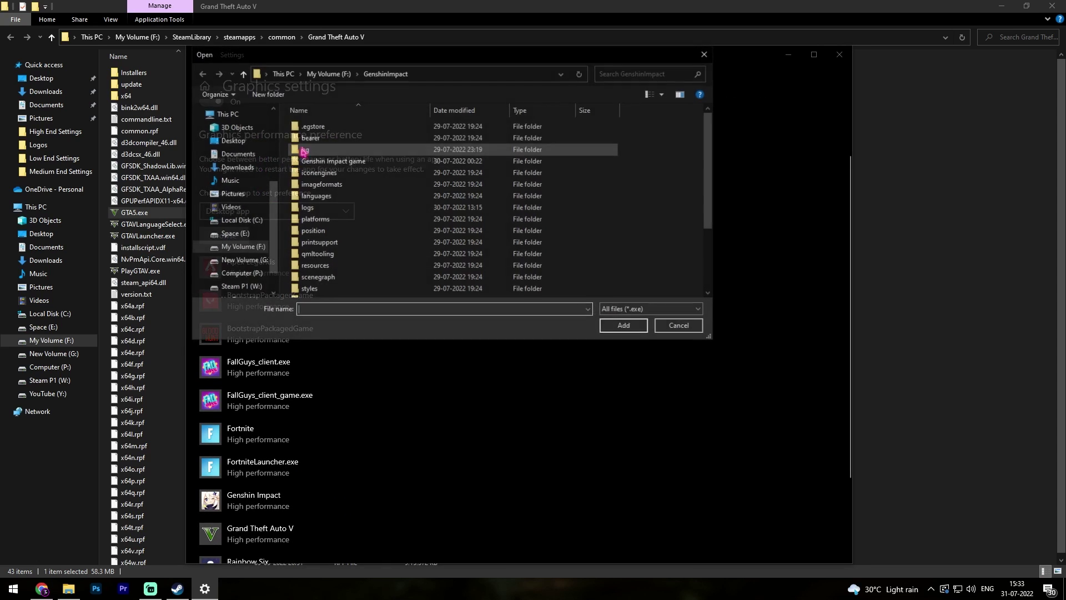
left_click(440, 75)
key("ctrl+v")
key("Return")
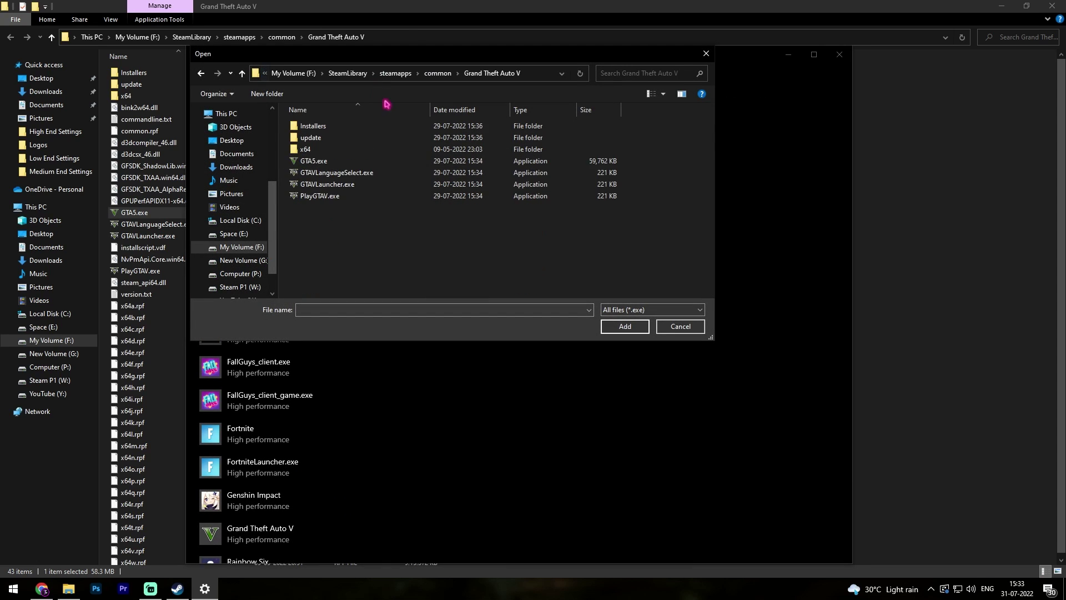
left_click(319, 162)
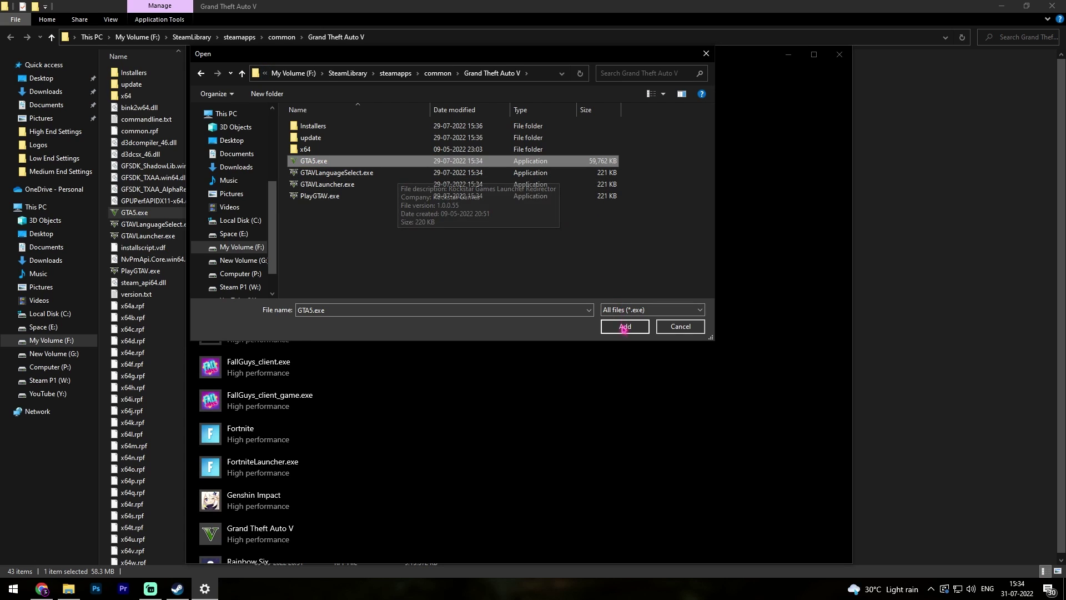
left_click(625, 326)
Set GTA5.exe's graphics preference to High performance and save it.
scroll(247, 404, "down", 3)
left_click(305, 429)
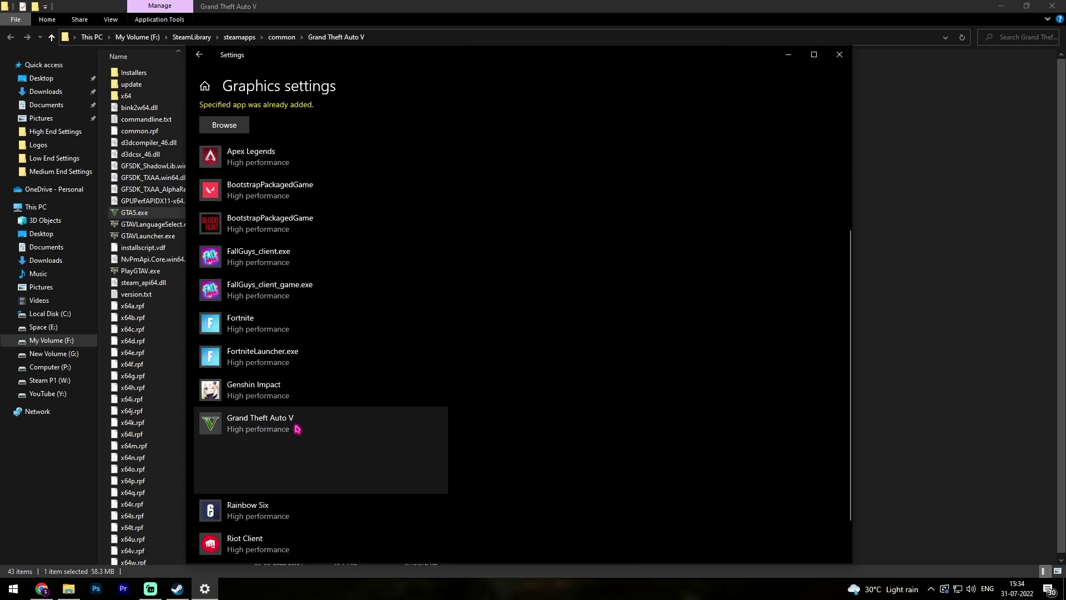
left_click(358, 485)
left_click(466, 370)
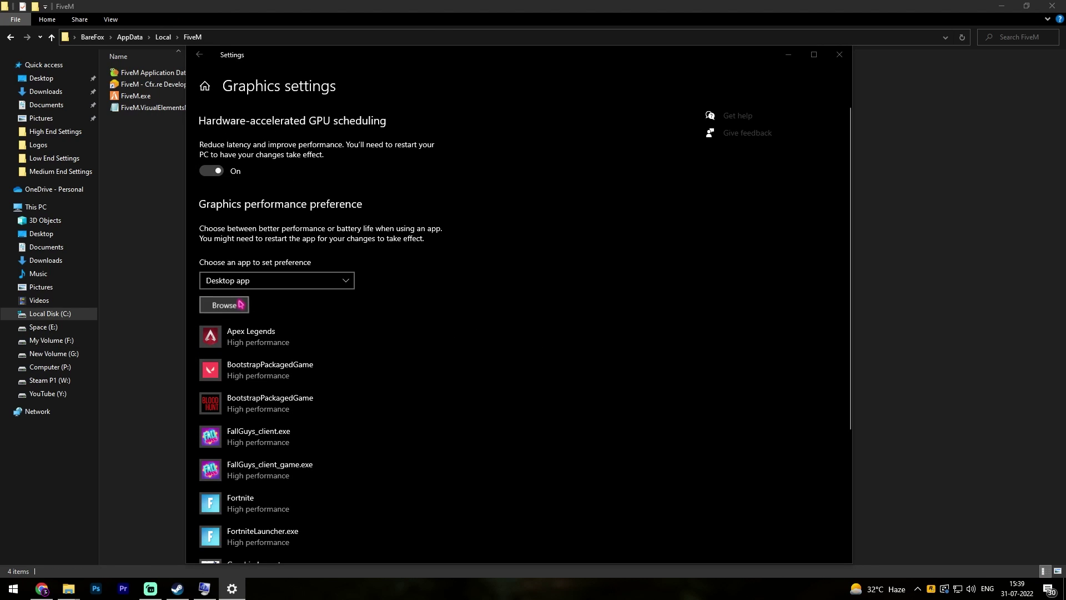
Add FiveM.exe from its AppData\Local install folder and set it to High performance.
left_click(240, 304)
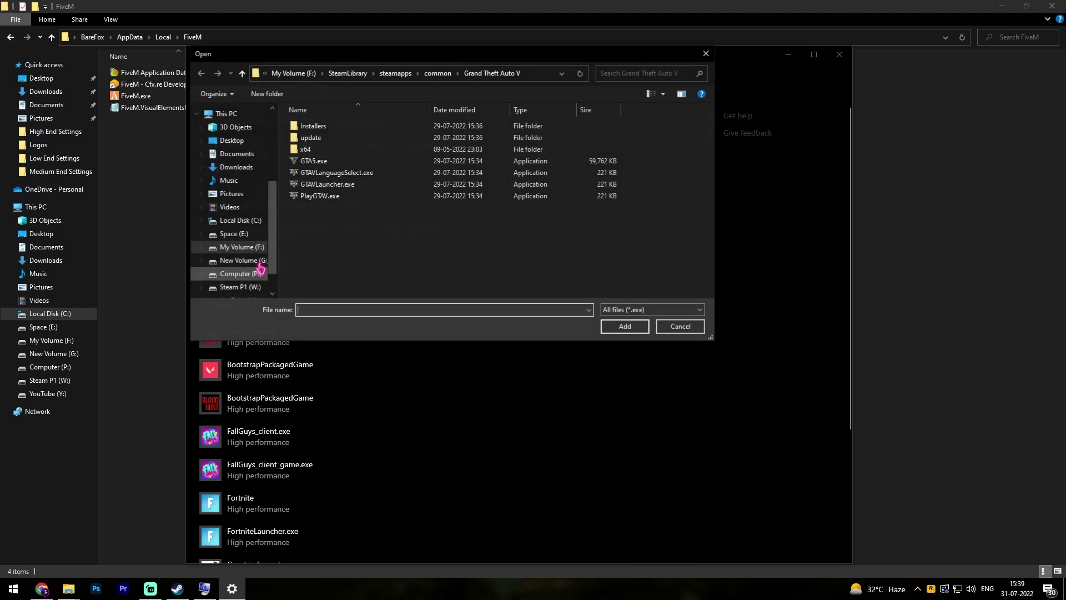
left_click(541, 73)
type("C:\\Users\\BareFox\\AppData\\Local\\FiveM")
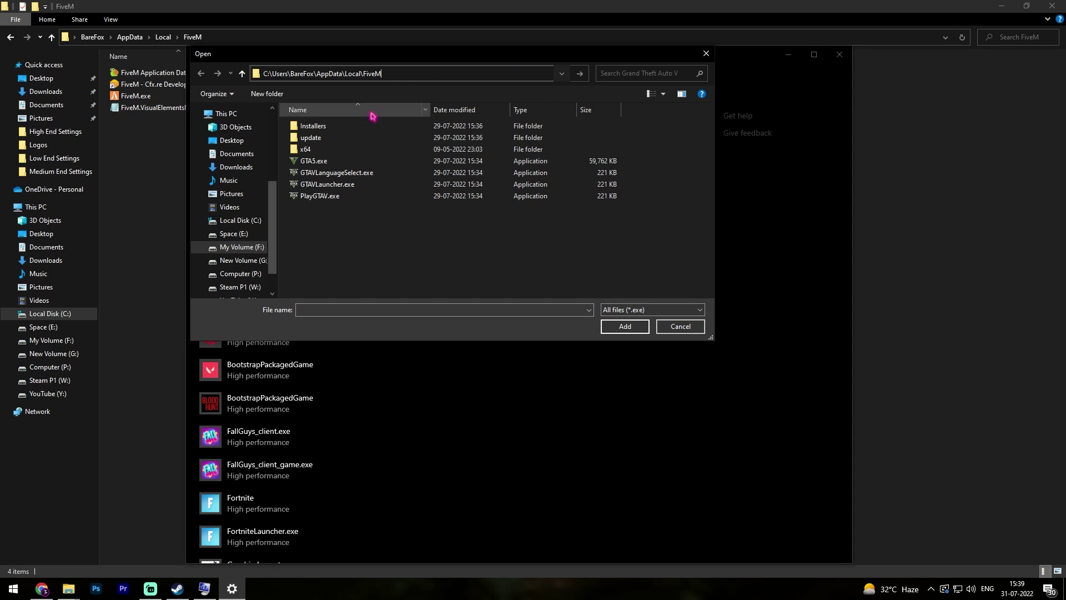
key("Return")
left_click(325, 150)
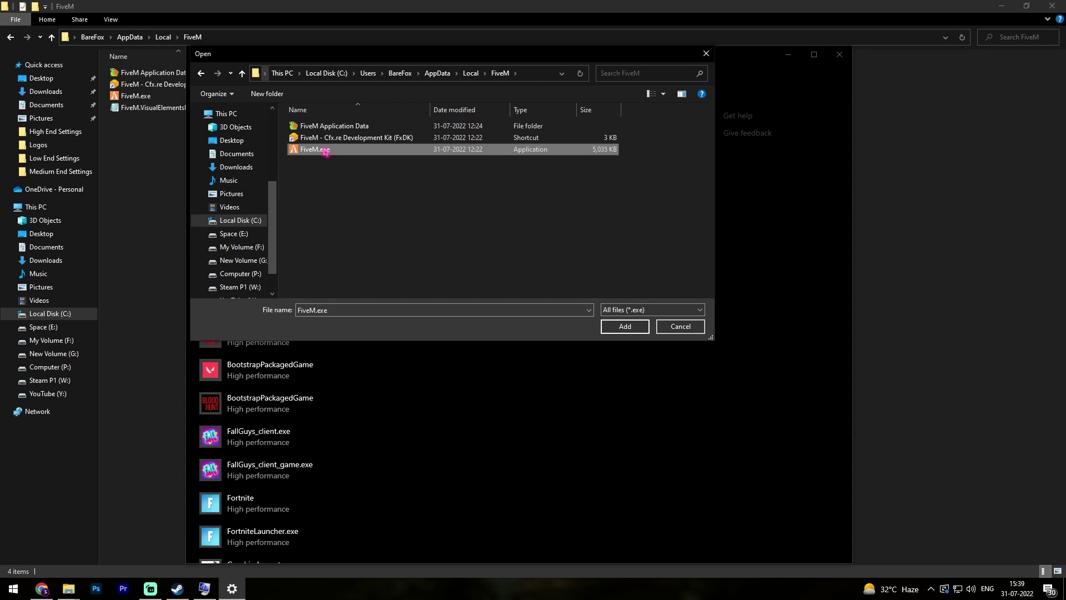
key("Return")
left_click(358, 340)
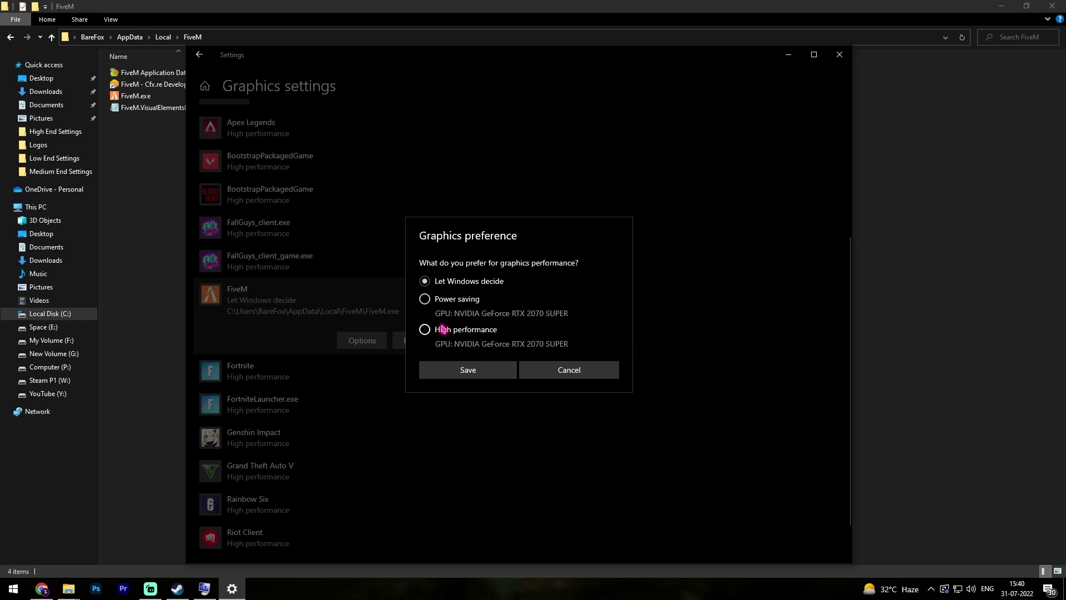
left_click(470, 369)
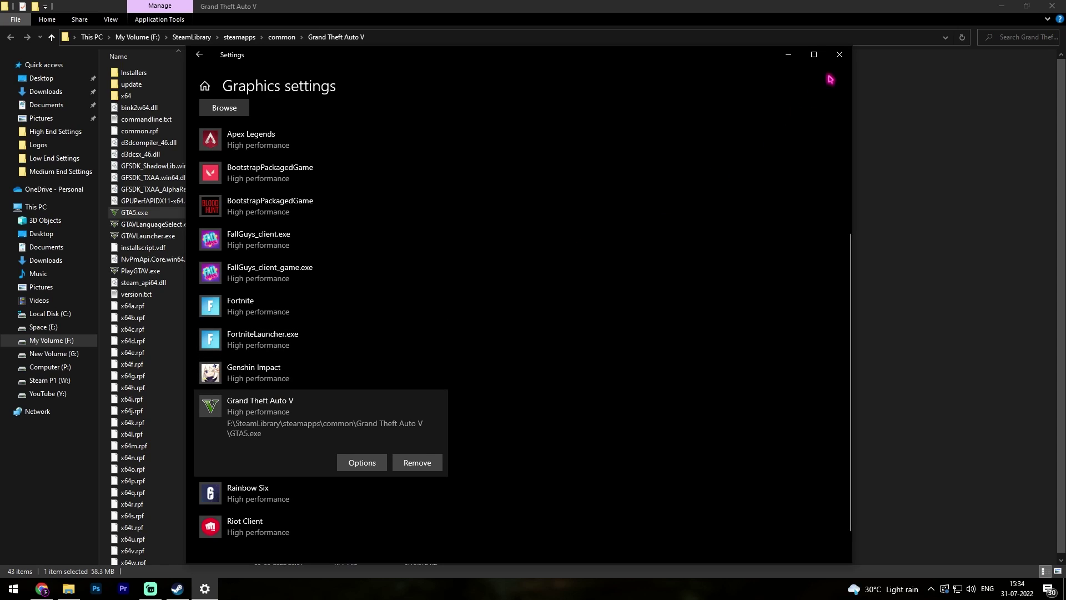
Close Settings, minimize the Explorer and Steam windows, and select the FiveM boost pack desktop folders.
left_click(839, 55)
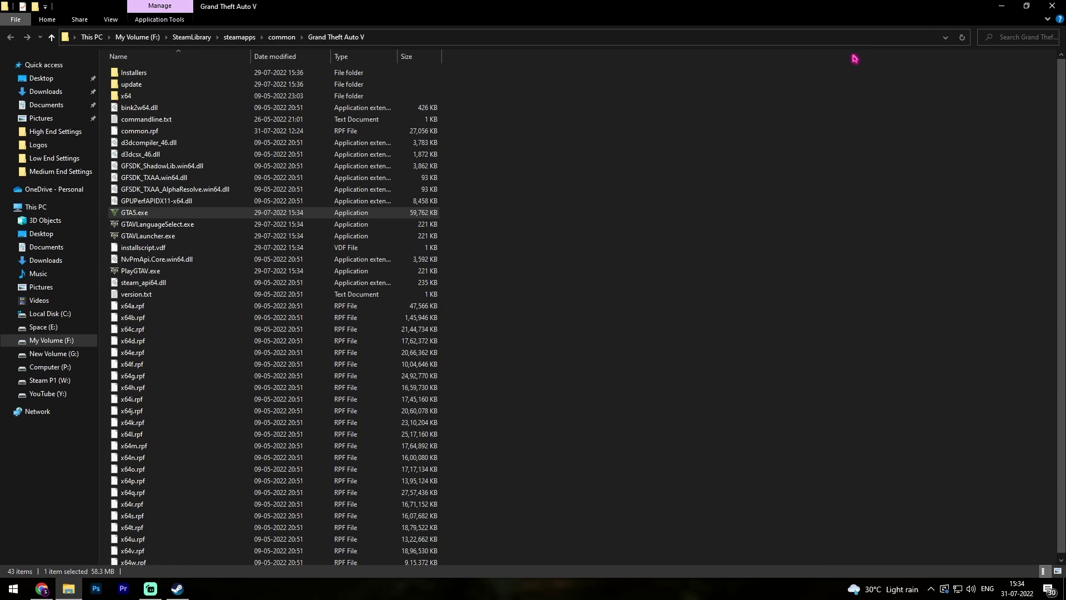
left_click(994, 10)
left_click(1028, 12)
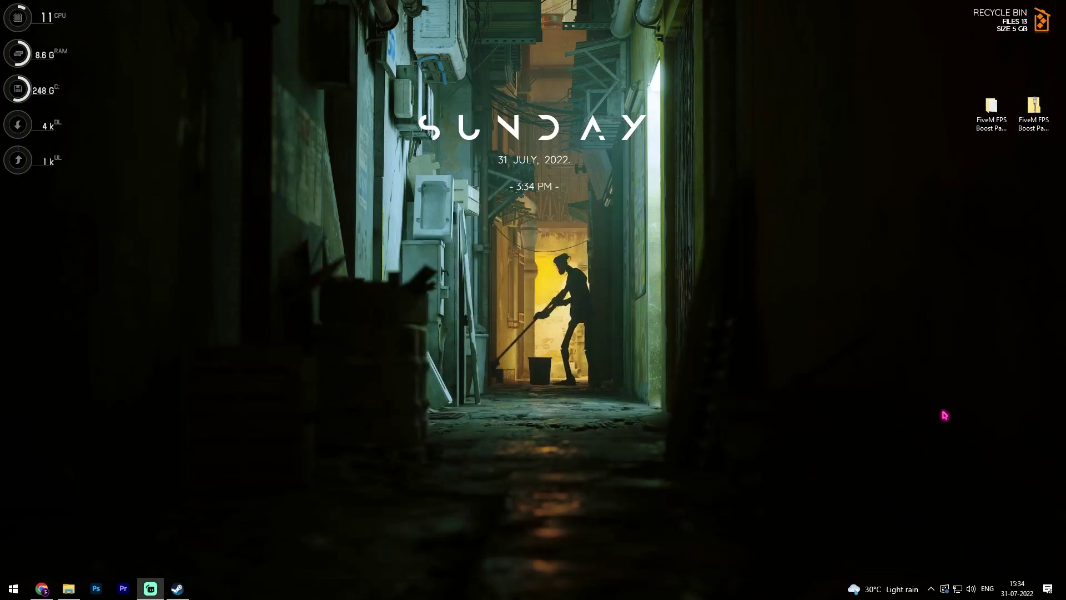
left_click_drag(945, 413, 1062, 98)
left_click(724, 282)
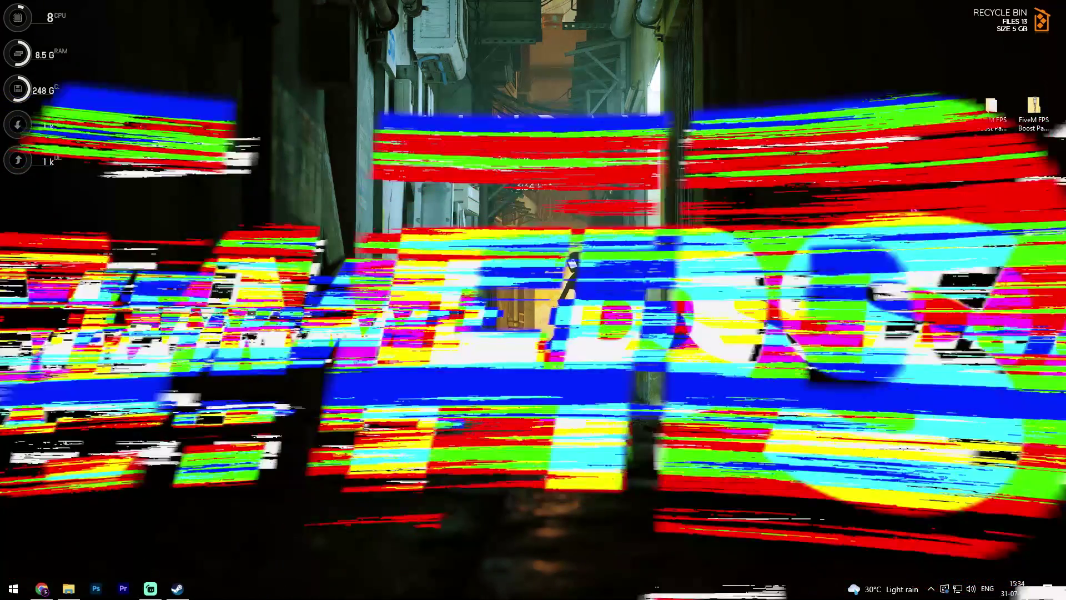
left_click_drag(944, 61, 1063, 144)
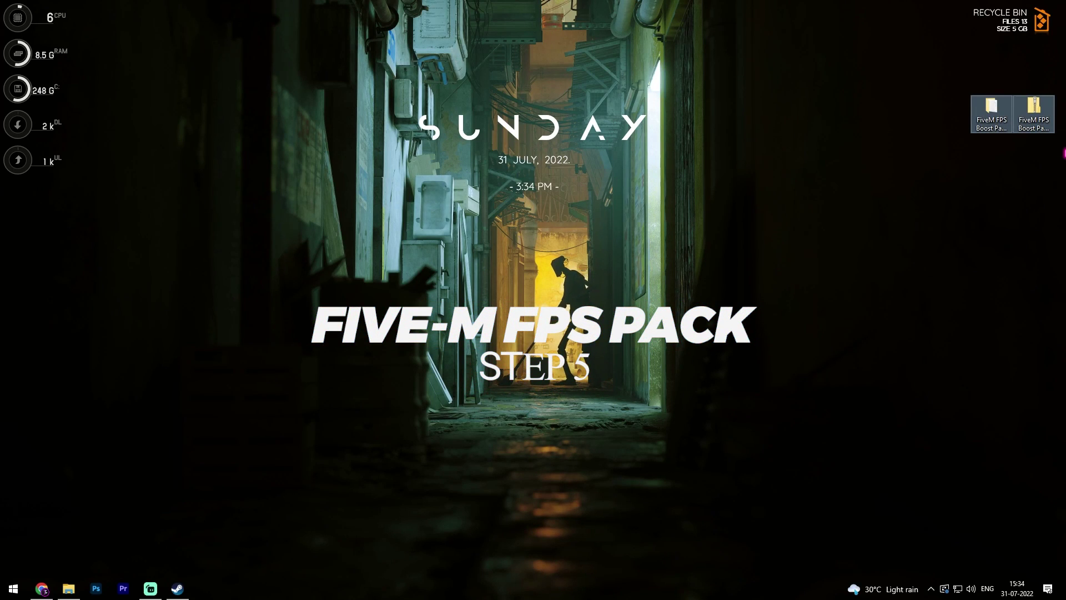
left_click(1024, 198)
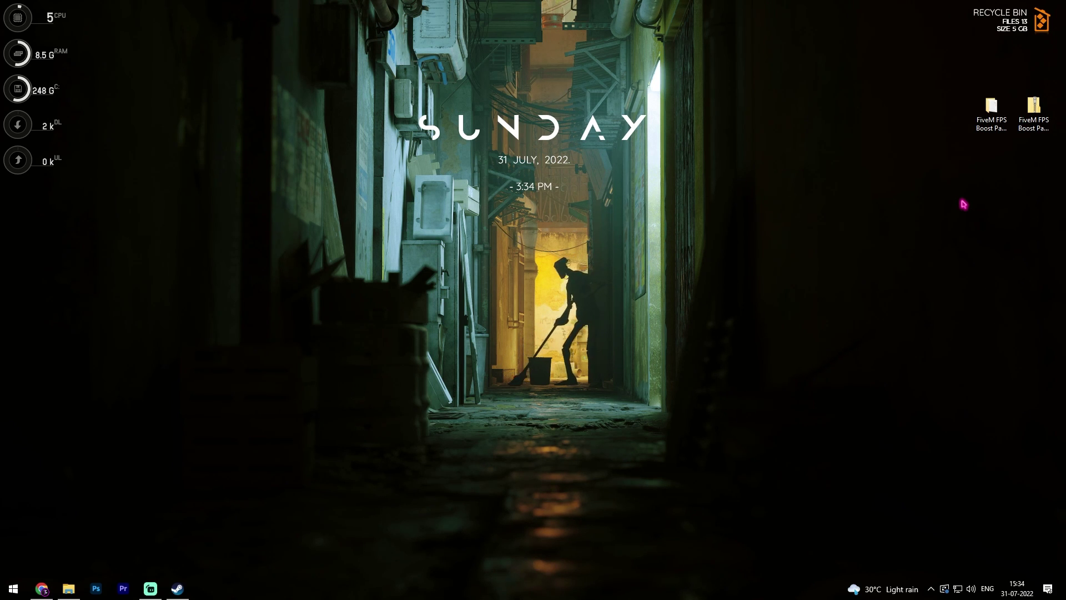
Open the boost pack's GTAV Config folder, then go to Documents › Rockstar Games › GTA V and select settings.xml.
double_click(992, 108)
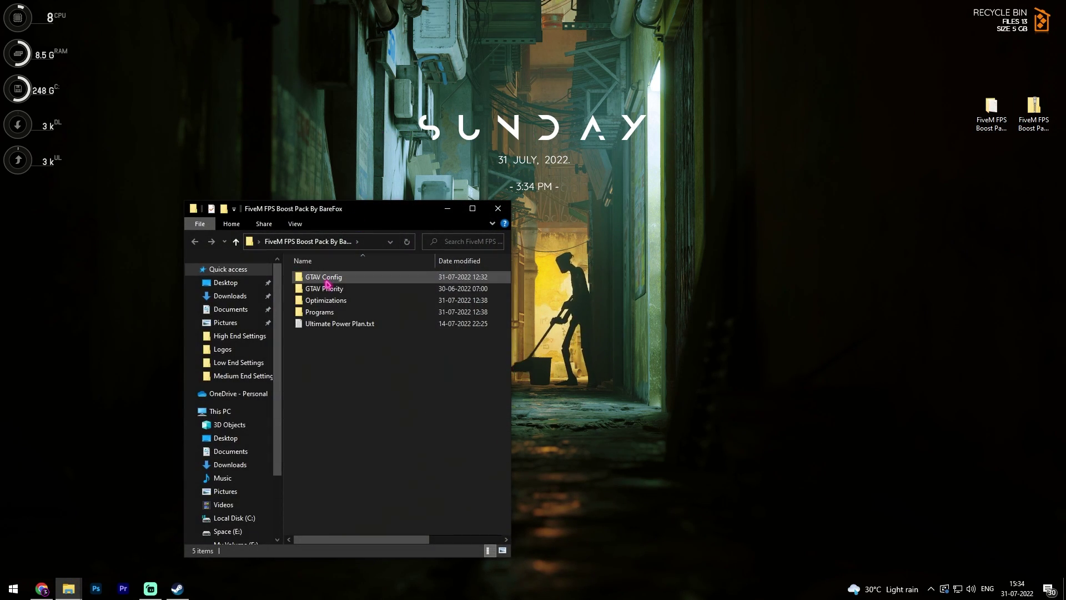
double_click(327, 281)
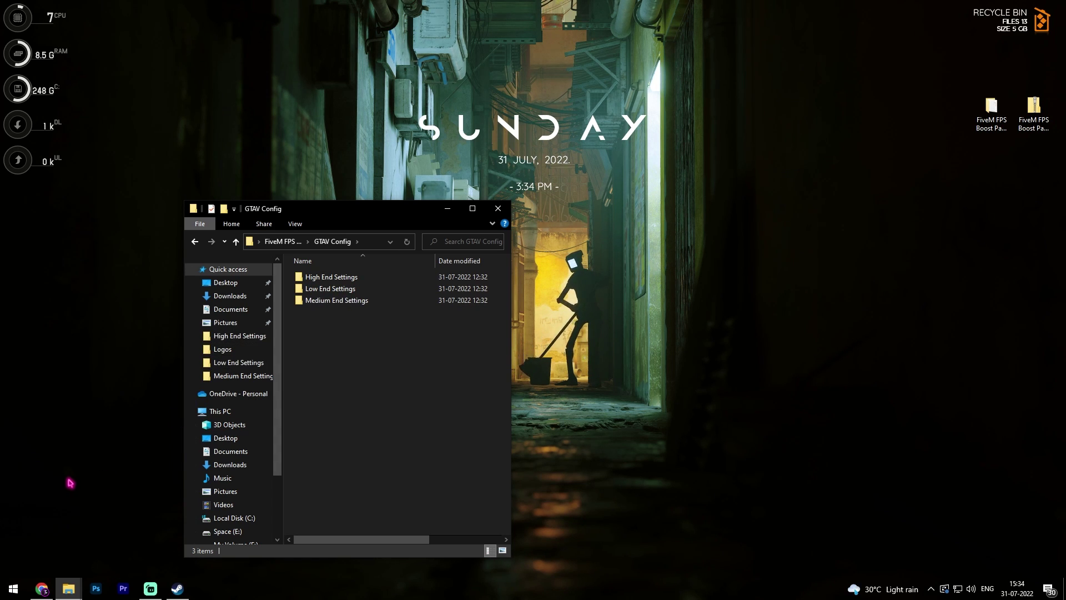
mouse_move(69, 589)
left_click(89, 556)
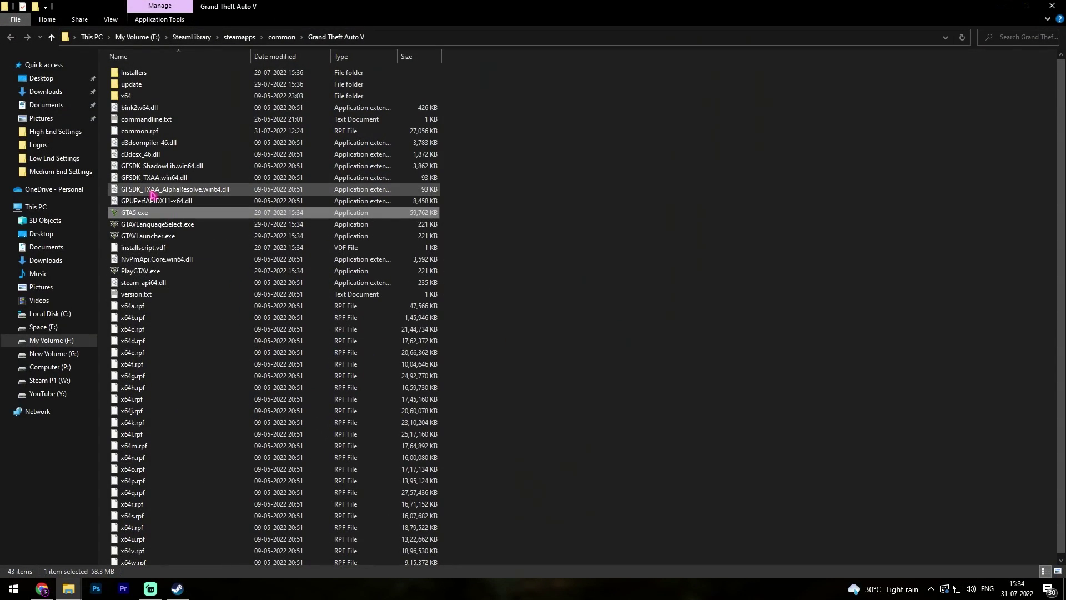
left_click(36, 206)
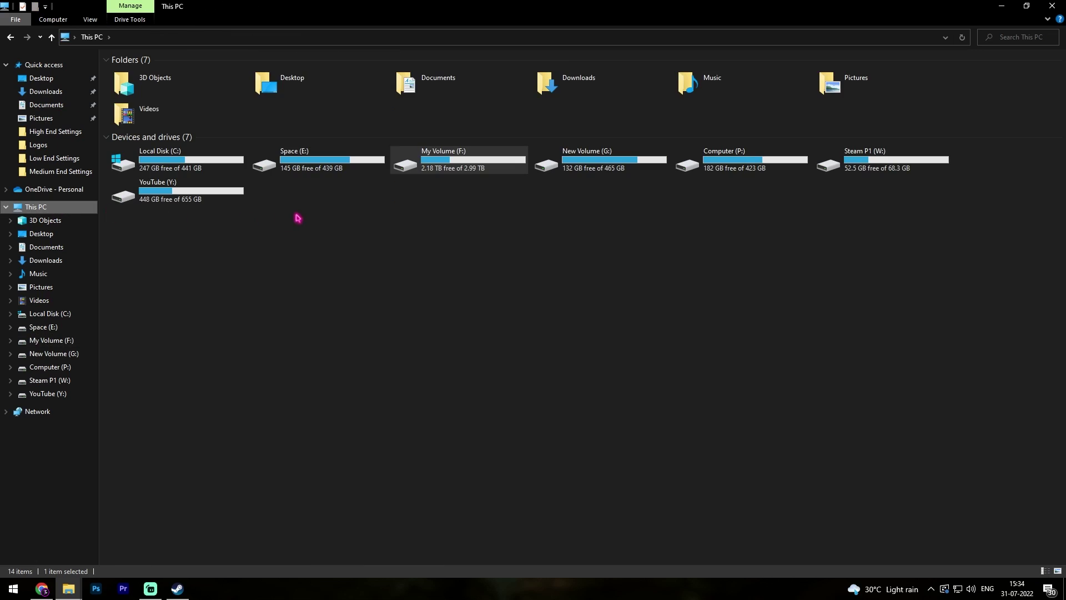
double_click(427, 87)
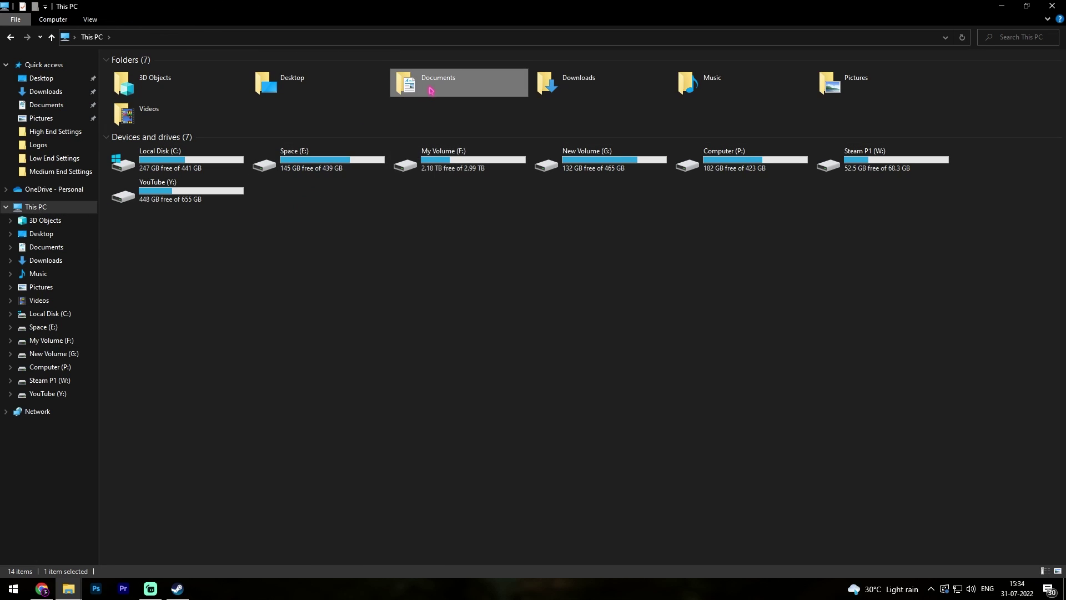
double_click(148, 213)
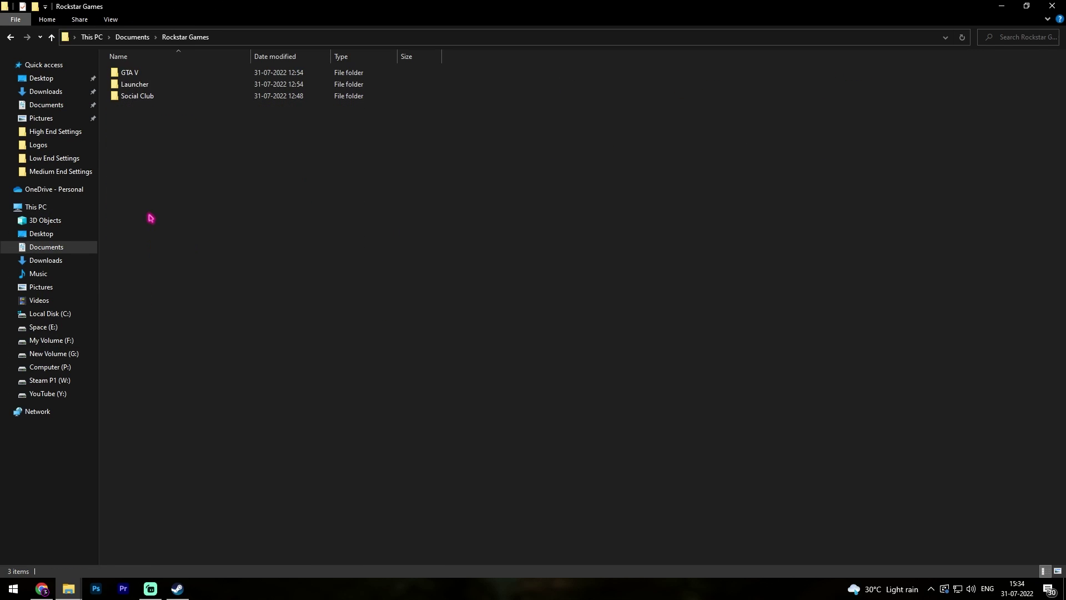
double_click(154, 74)
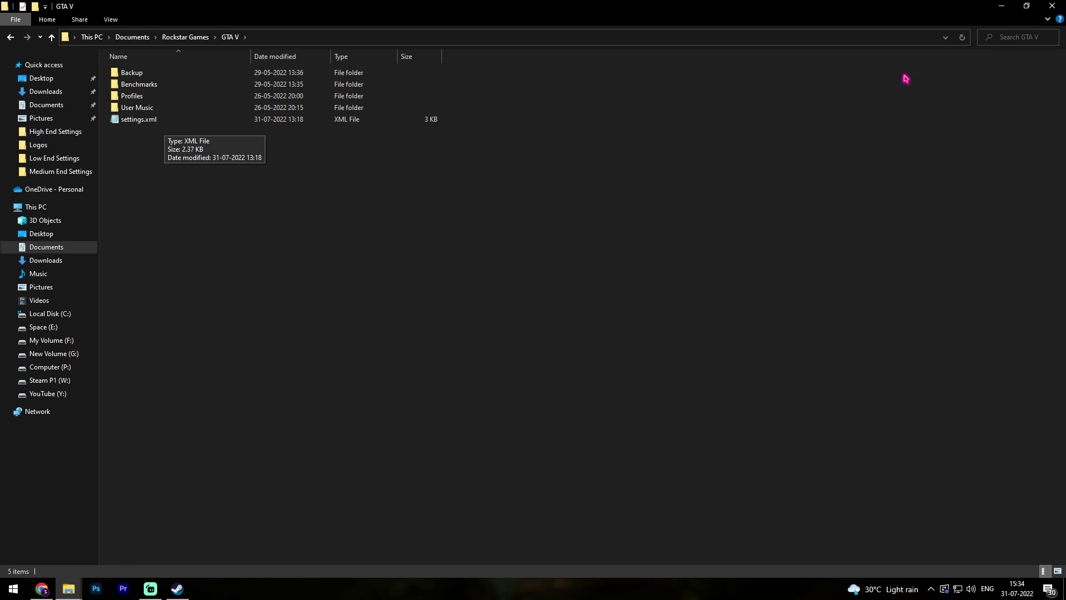
left_click(157, 126)
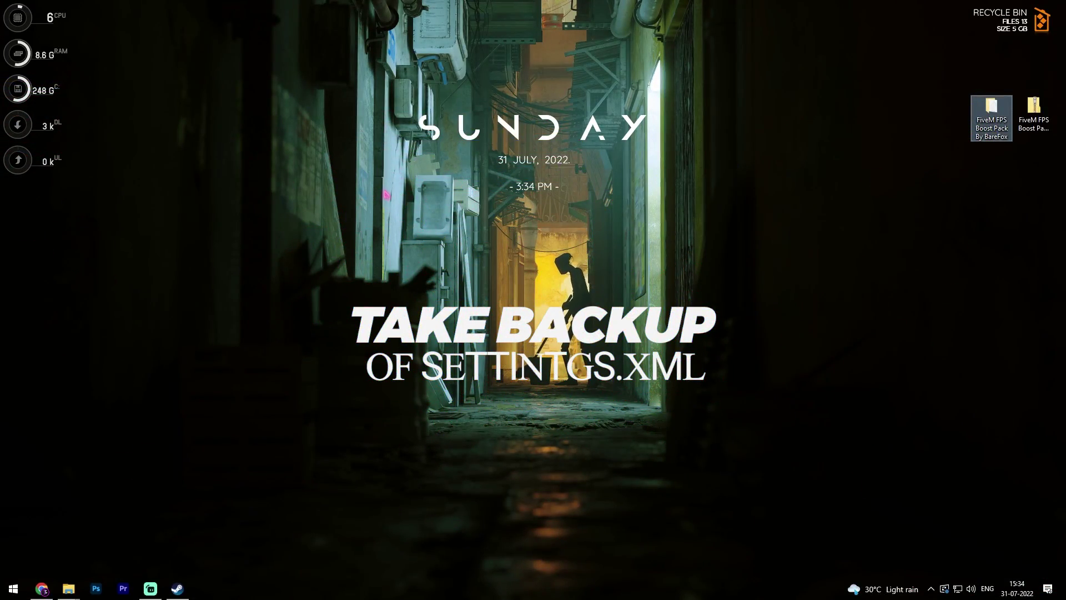
Paste a backup copy of the original settings.xml onto the desktop.
left_click(311, 284)
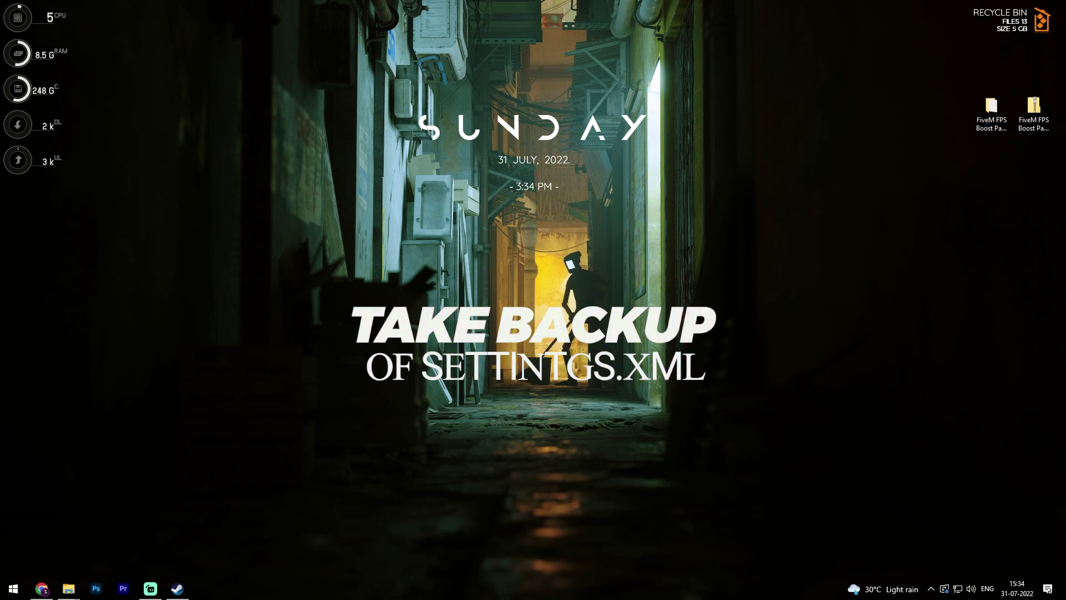
key("ctrl+v")
left_click_drag(269, 227, 398, 361)
left_click_drag(318, 290, 312, 165)
key("Delete")
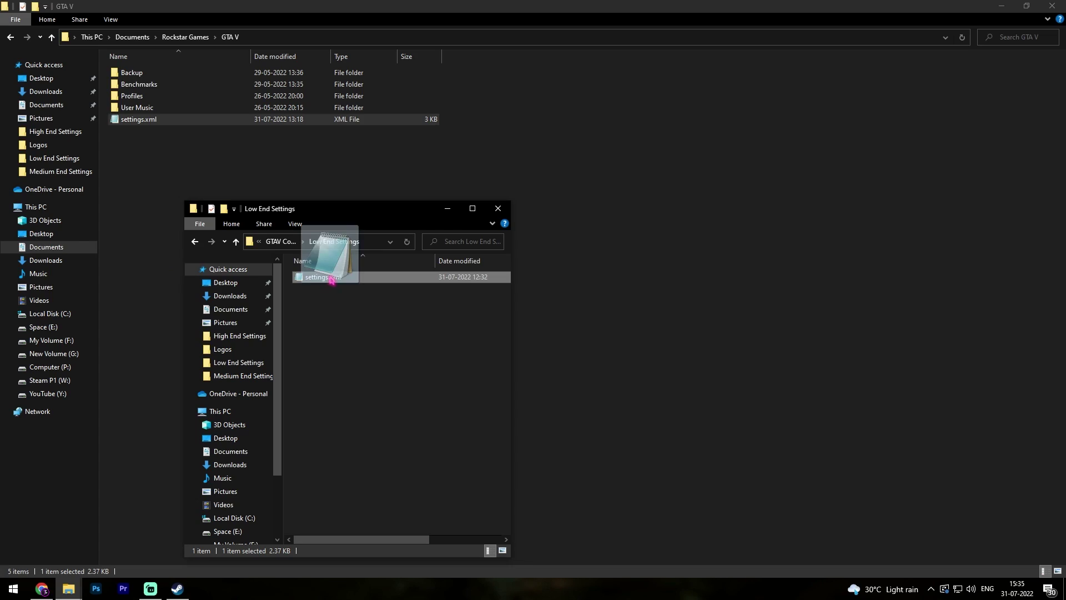
Move the Low End Settings settings.xml into the GTA V folder and close the windows.
left_click_drag(335, 277, 364, 236)
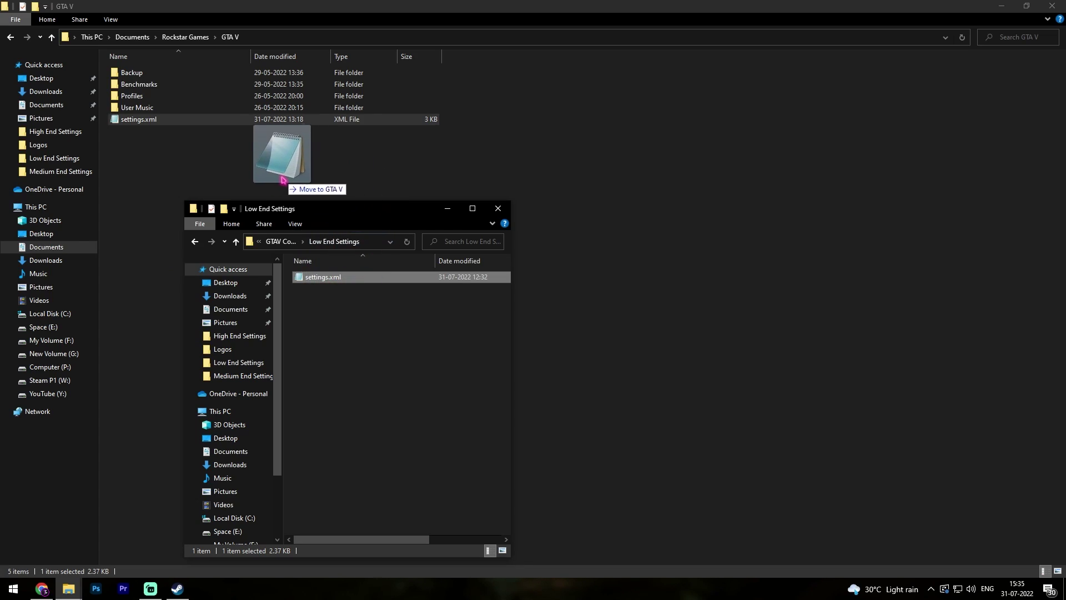
left_click_drag(281, 178, 336, 279)
left_click(497, 208)
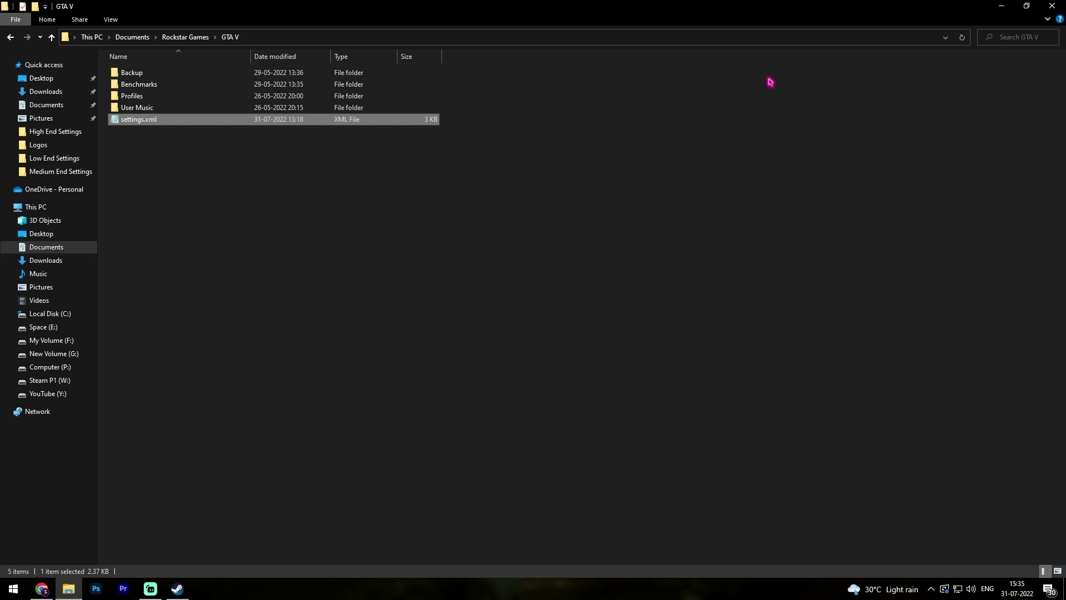
left_click(1001, 7)
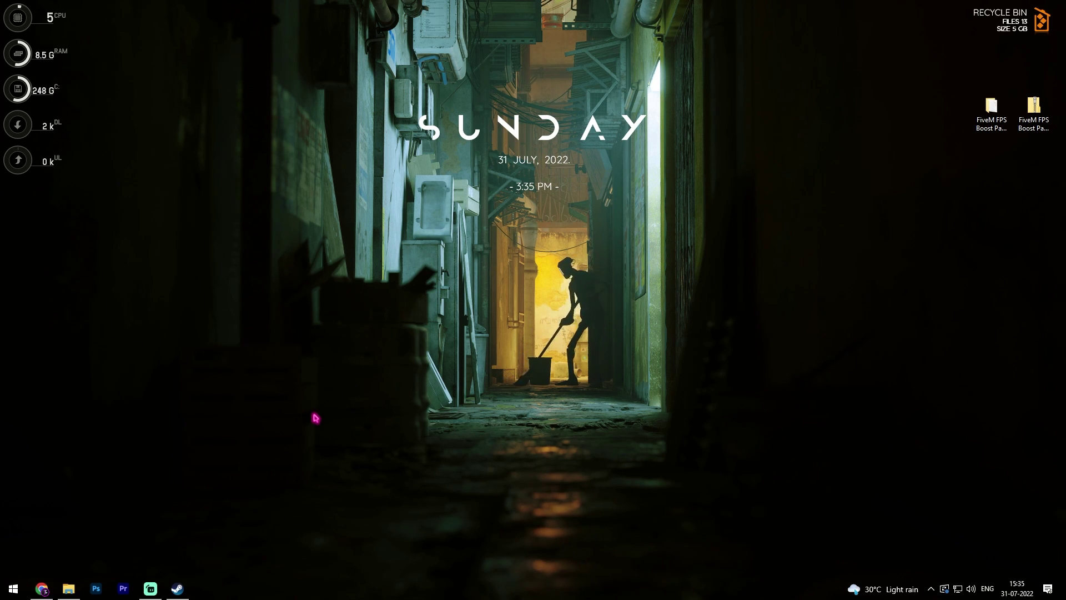
Inspect the GTAV Priority folder's HighPriority and NormalPriority registry files.
key("alt+Tab")
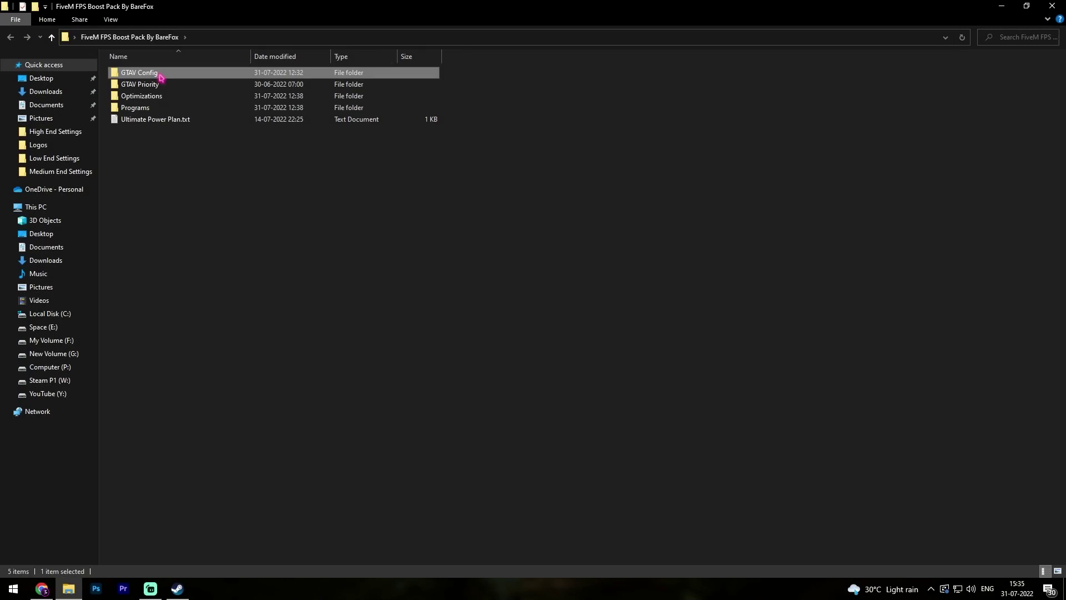
left_click(156, 87)
double_click(156, 88)
left_click(178, 75)
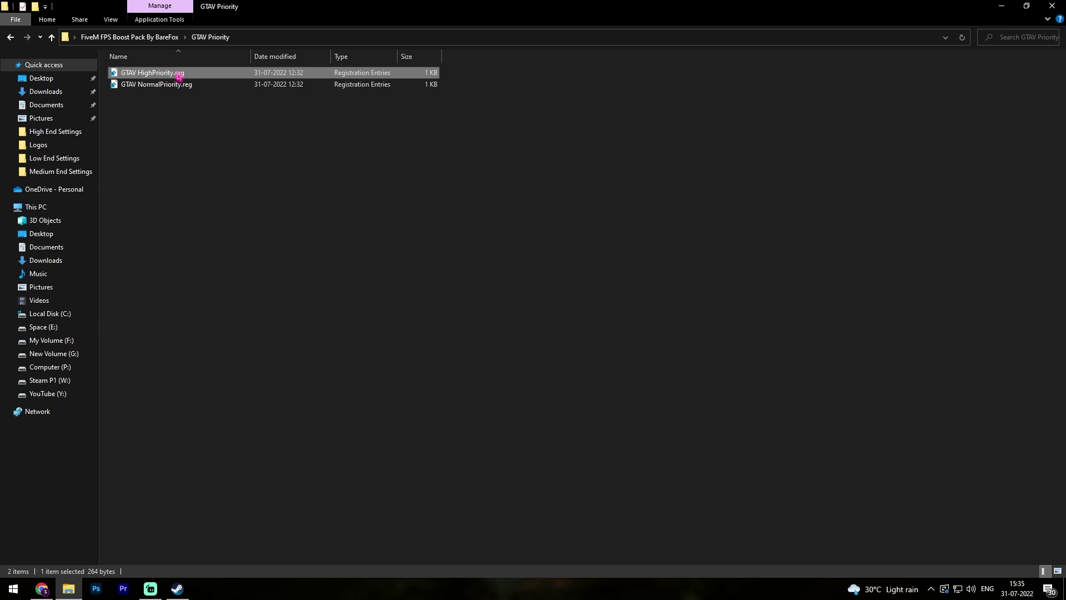
left_click(176, 89)
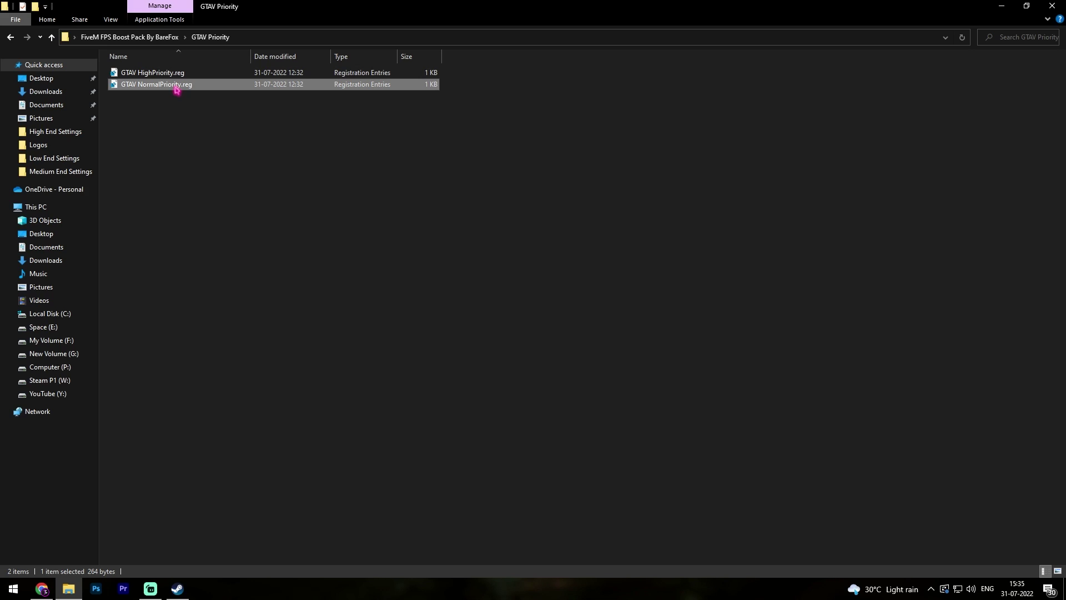
left_click(157, 38)
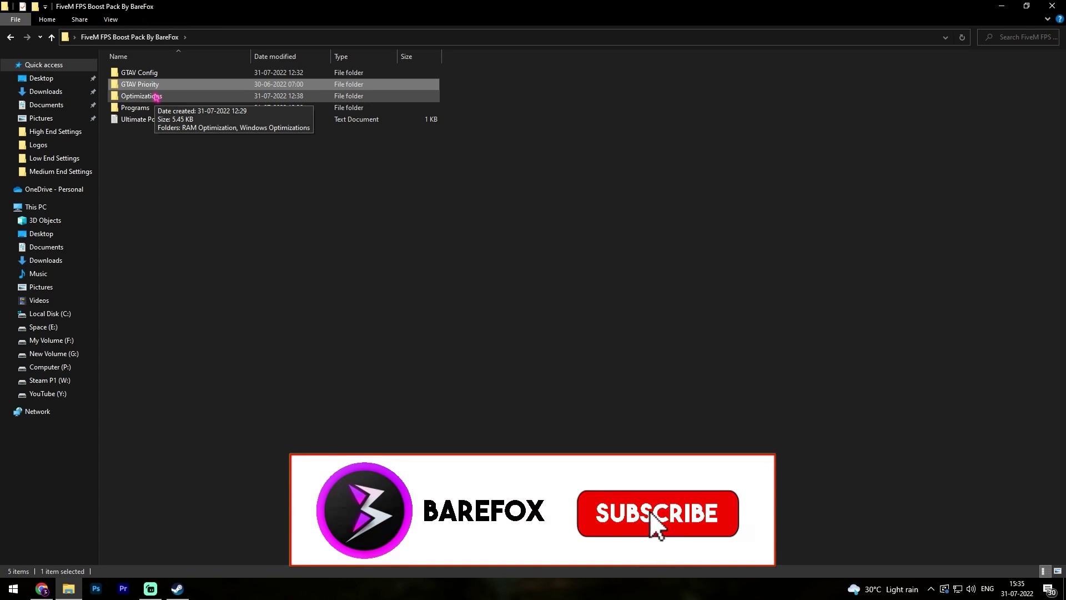
Browse the Optimizations subfolders, ending in the RAM Optimization folder.
double_click(157, 97)
left_click(161, 75)
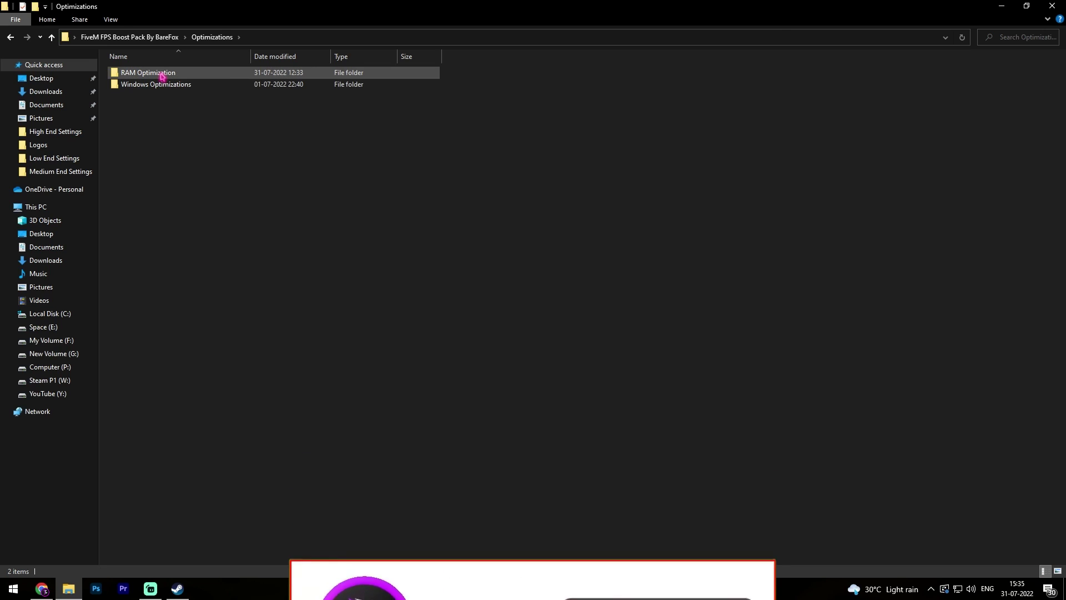
double_click(161, 74)
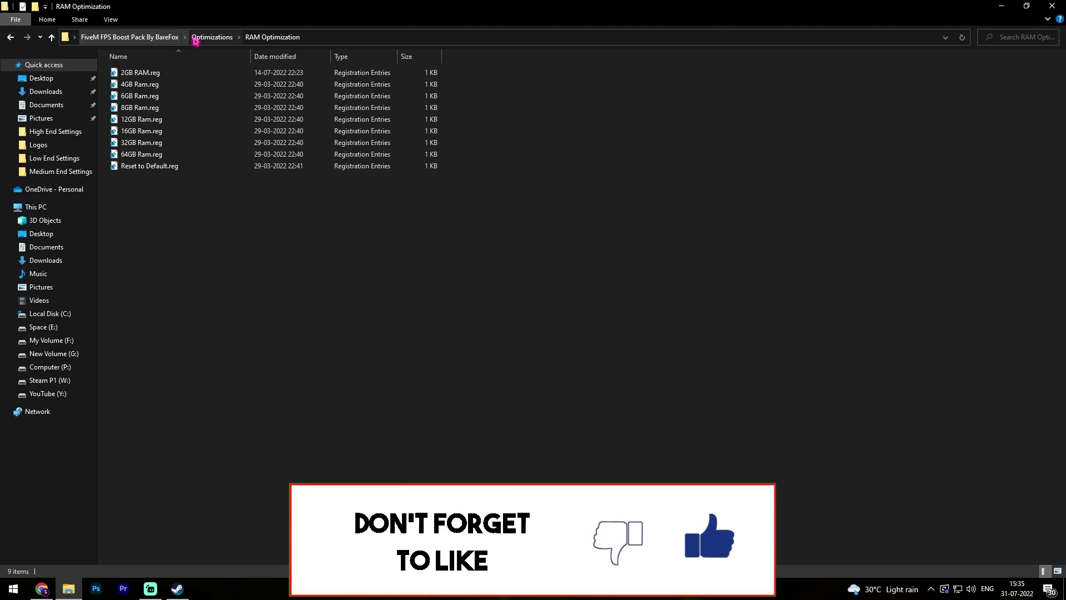
left_click(213, 37)
double_click(161, 84)
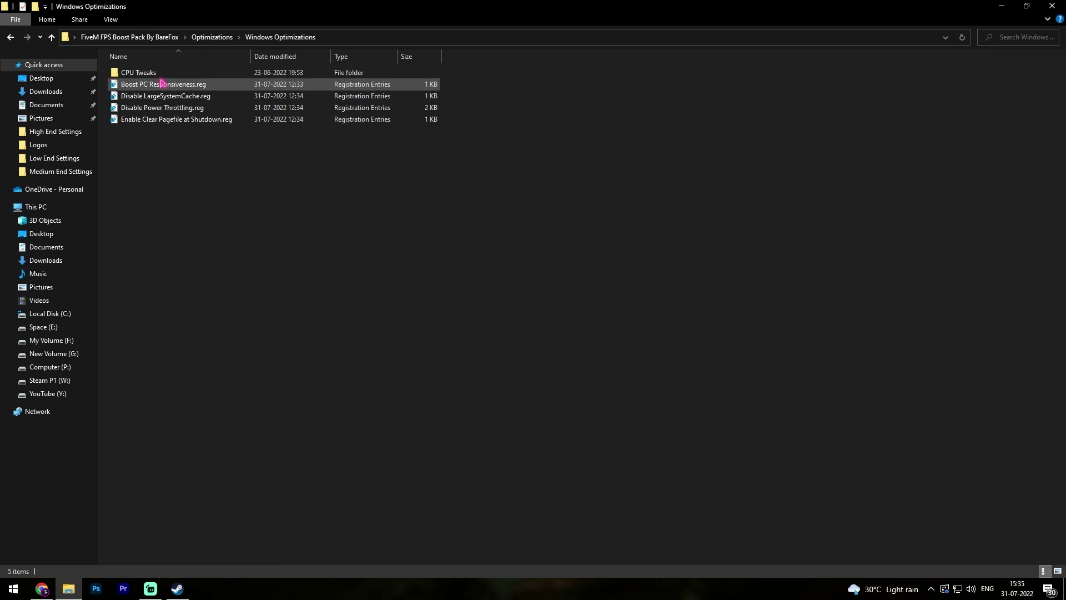
left_click(222, 37)
double_click(177, 74)
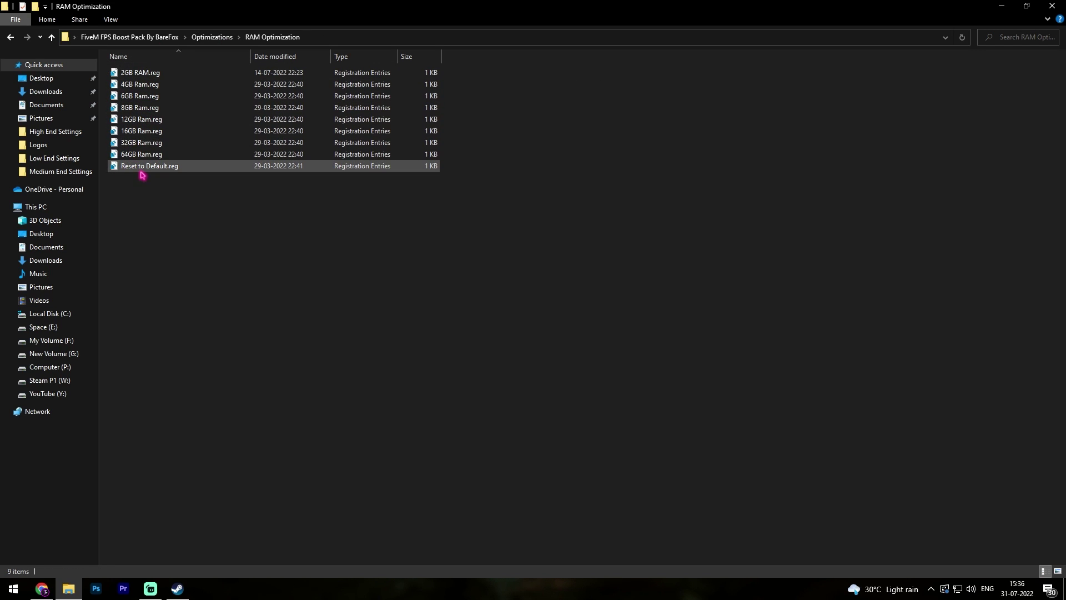
Confirm in System Information that Installed Physical Memory is 16.0 GB, then minimize it.
key("super")
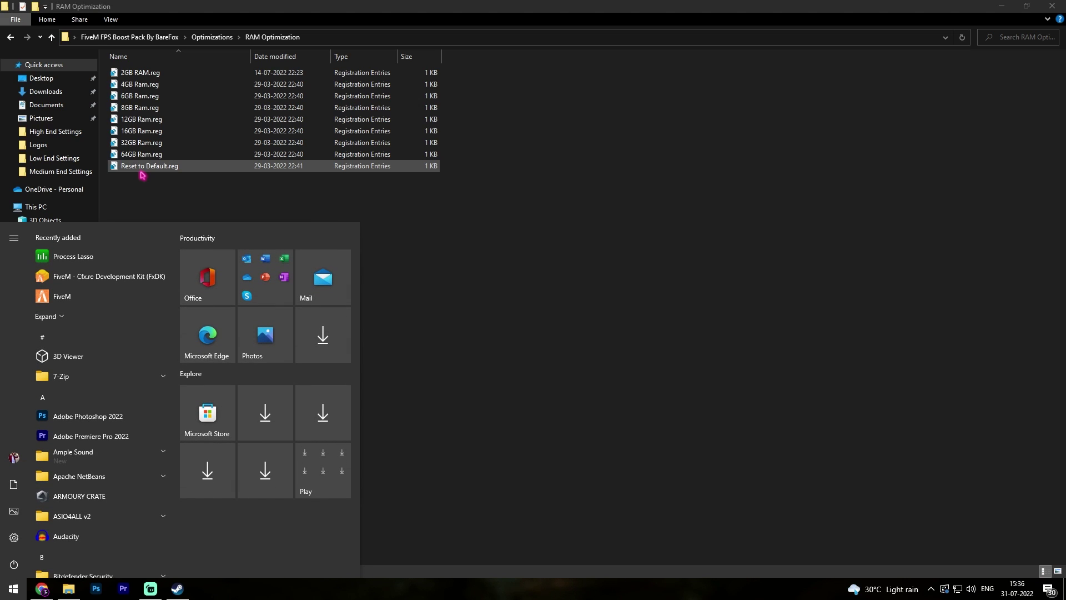
type("system information")
key("Return")
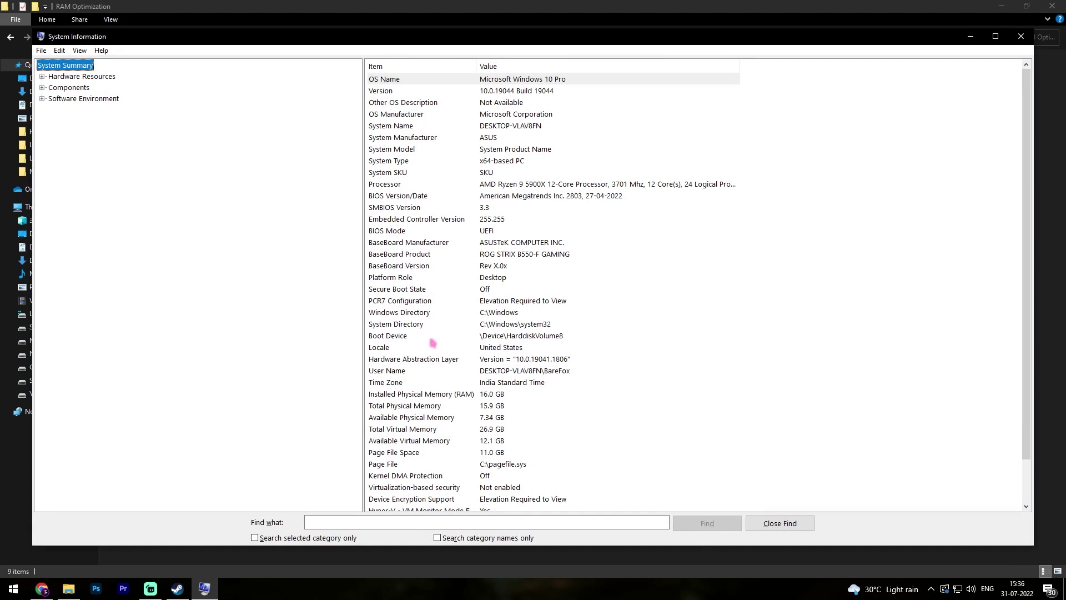
left_click(418, 394)
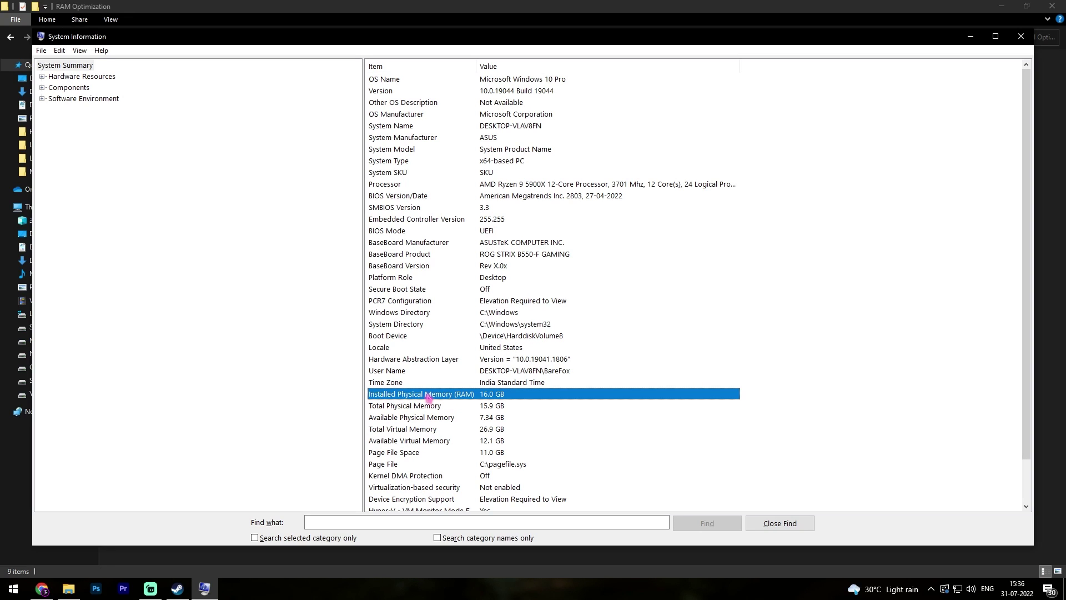
left_click(971, 36)
Merge 16GB Ram.reg into the registry, noting Reset to Default.reg for undoing it.
left_click(173, 133)
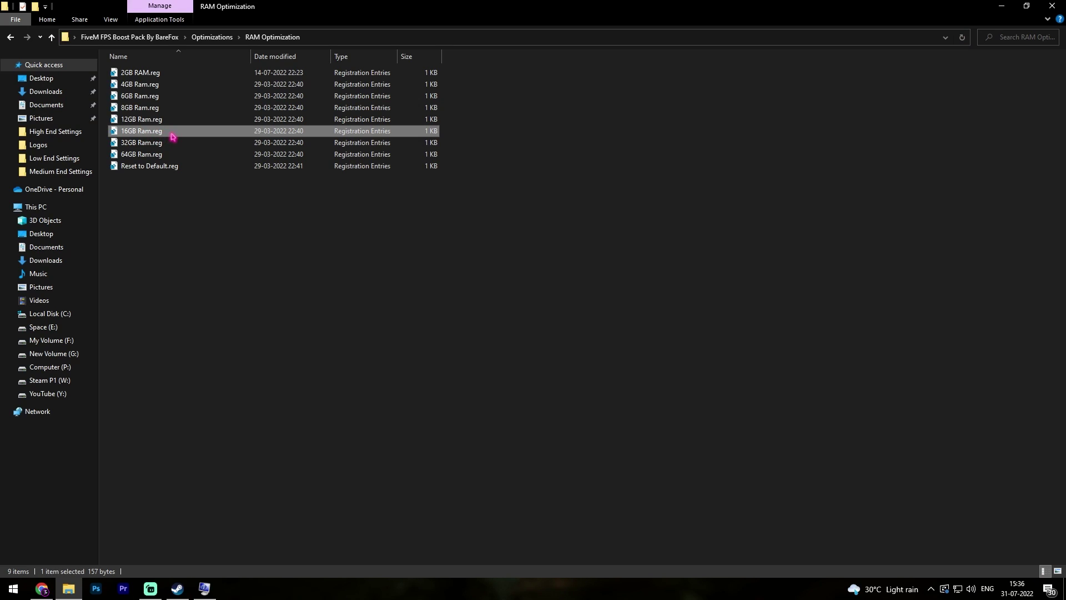
right_click(172, 135)
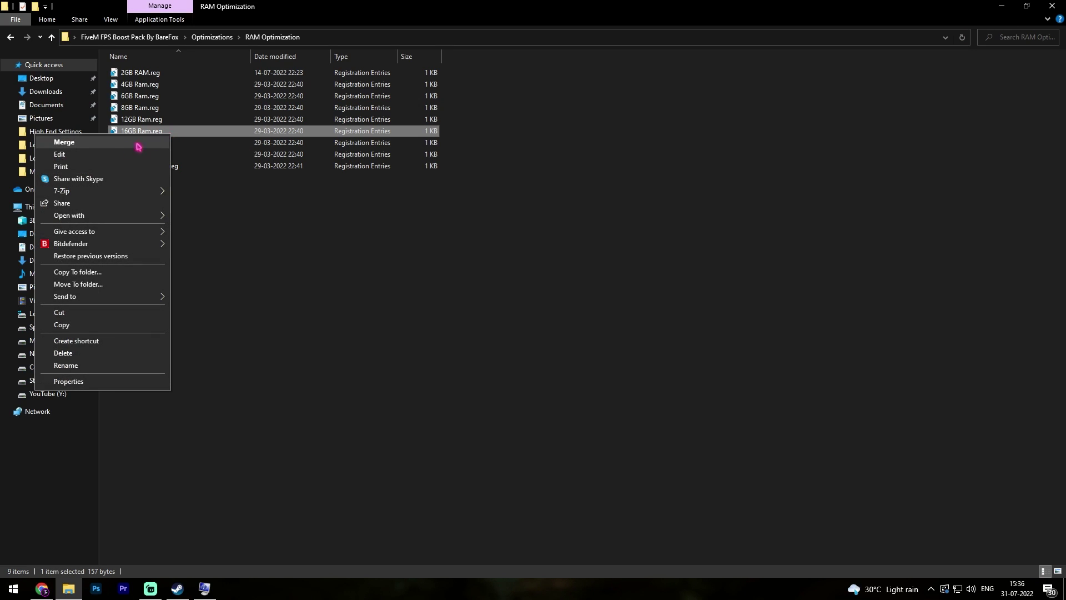
left_click(350, 257)
left_click(349, 260)
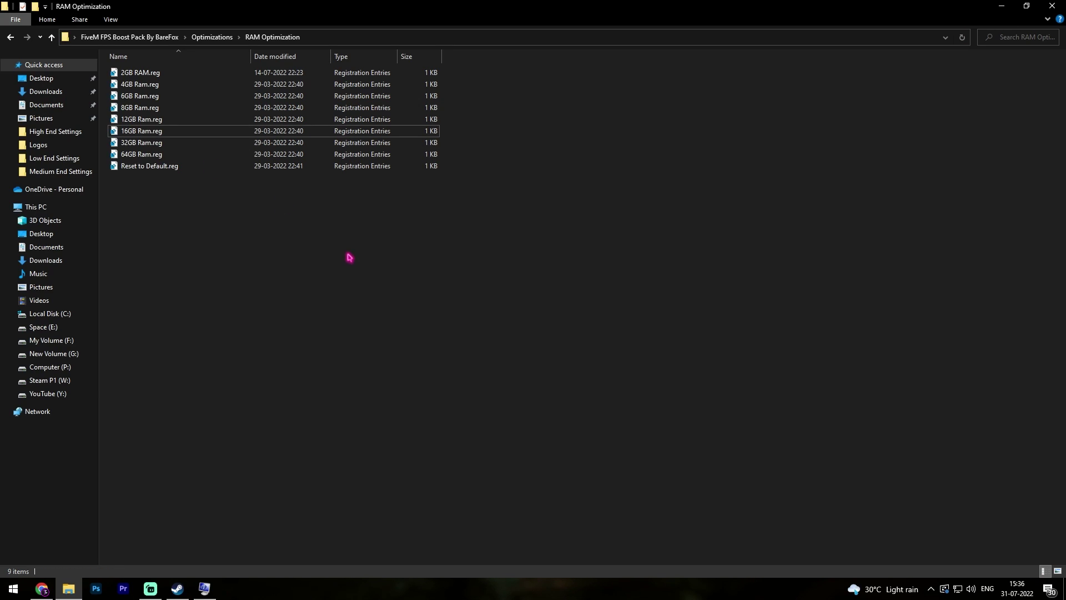
left_click(184, 170)
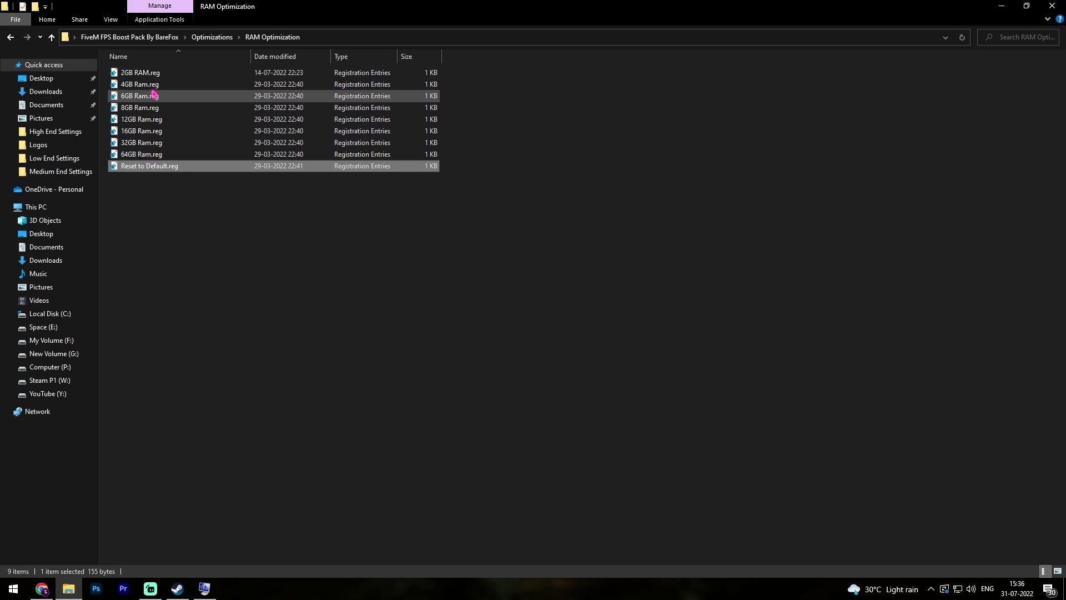
Go through Windows Optimizations > CPU Tweaks > Programs > ISLC v1.0.2.2 and launch Intelligent standby list cleaner ISLC.exe.
left_click(211, 37)
double_click(161, 86)
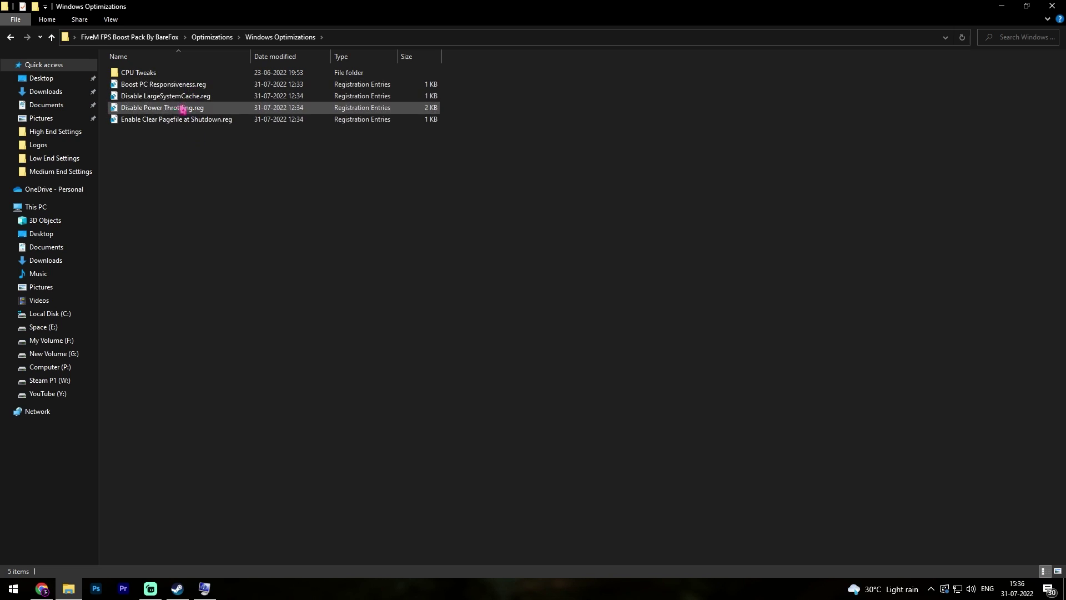
double_click(155, 75)
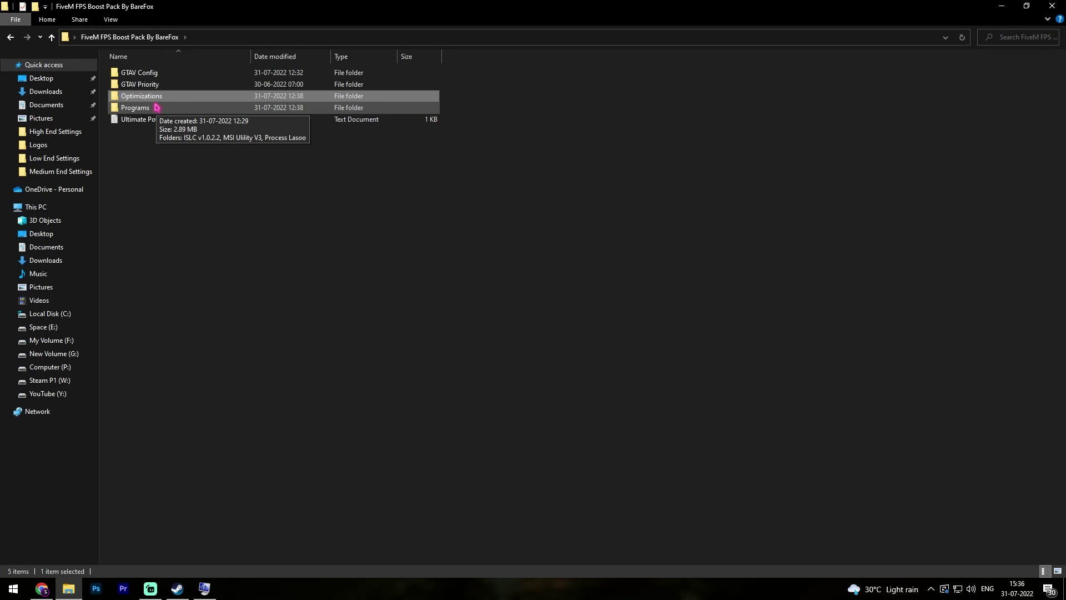
double_click(135, 108)
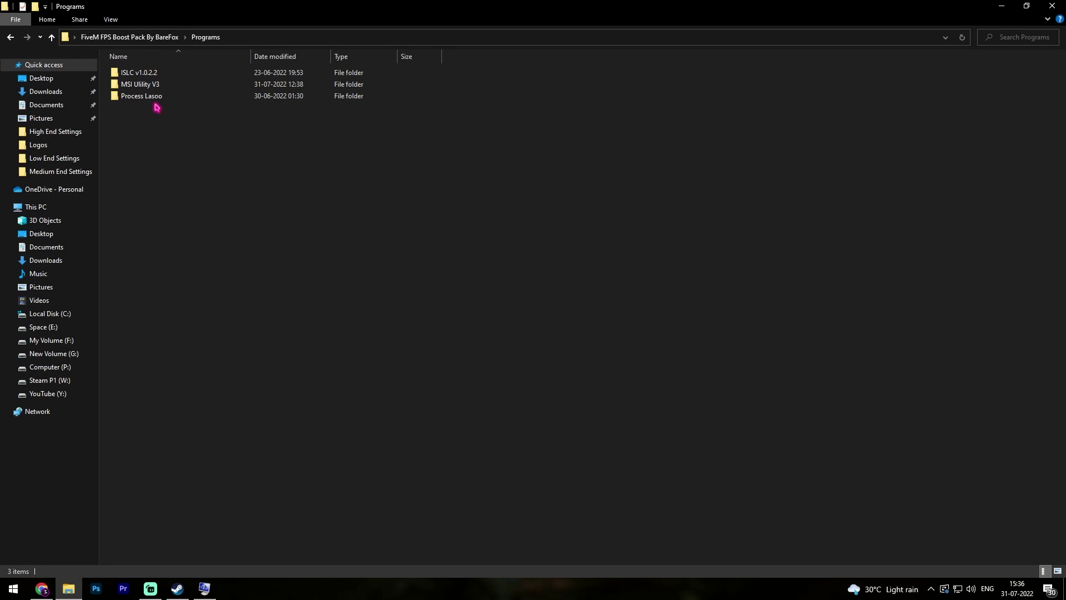
double_click(156, 75)
double_click(156, 75)
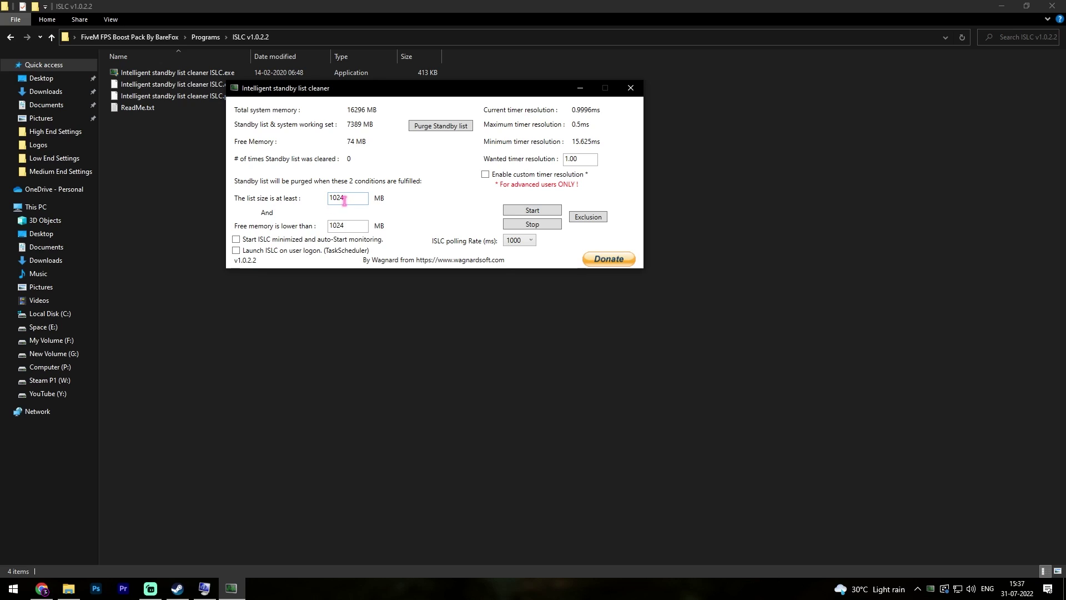
Set ISLC list size to 8000 MB and enable a custom timer resolution of 0.50 ms.
double_click(345, 199)
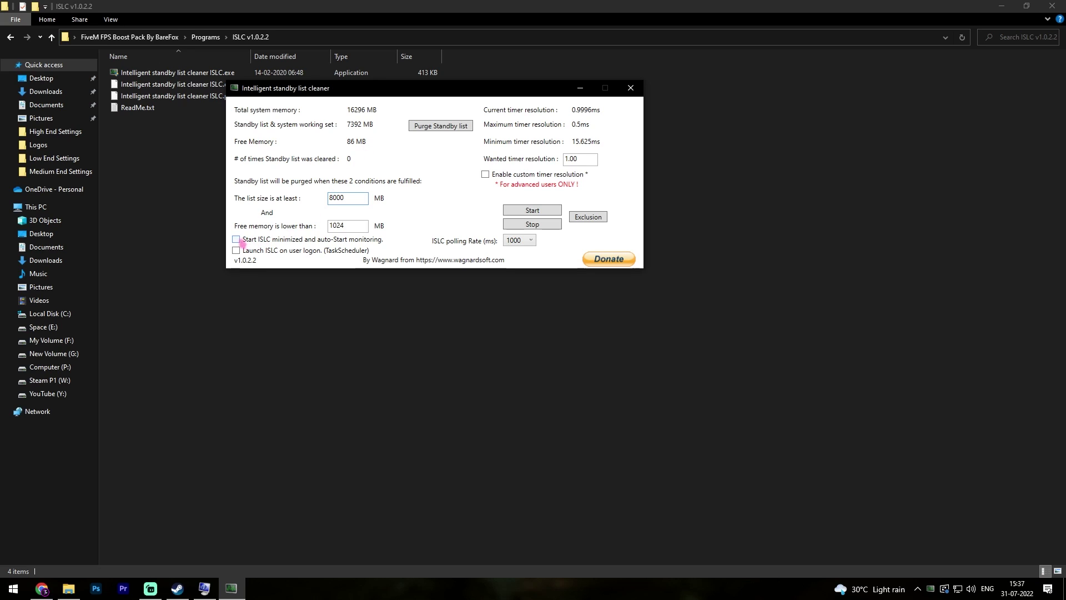
left_click(357, 224)
double_click(351, 197)
left_click_drag(588, 162, 573, 159)
left_click(570, 159)
left_click(487, 175)
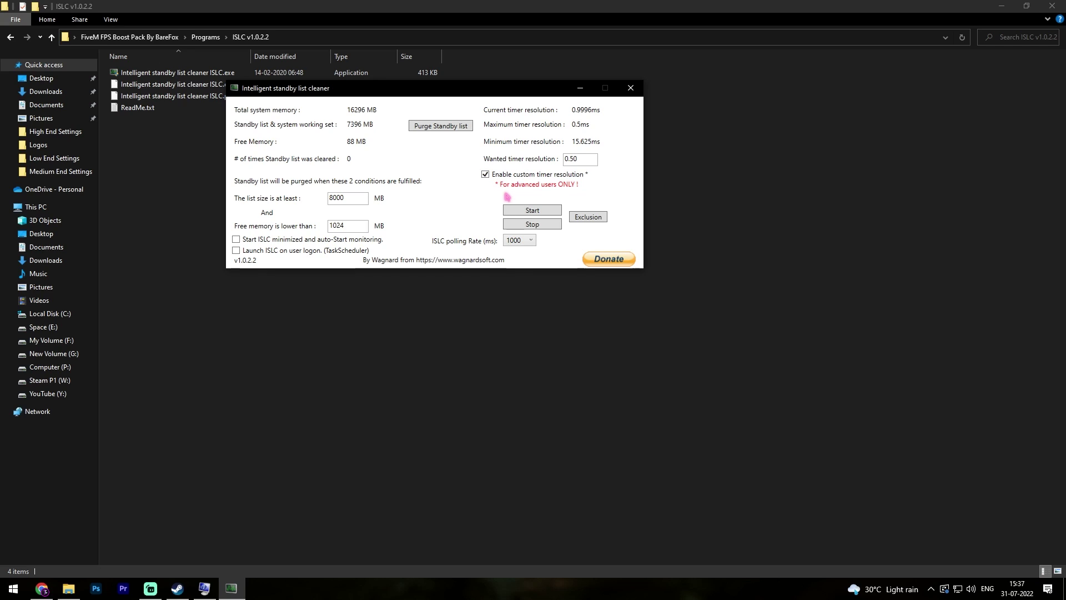
Keep the polling rate at 1000, start monitoring, and purge the standby list.
left_click(517, 240)
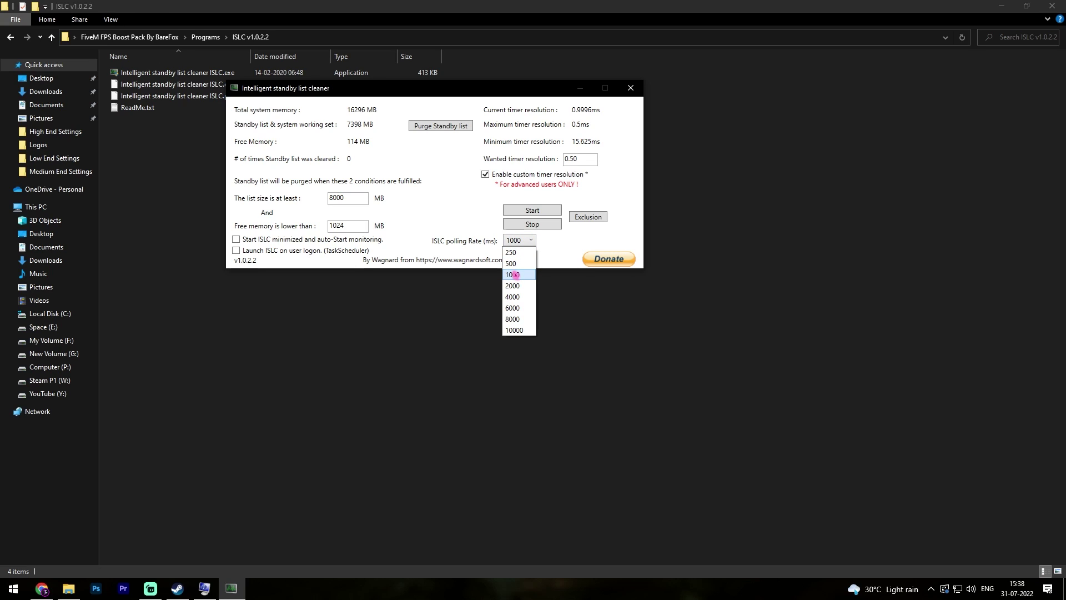
left_click(468, 218)
left_click(520, 214)
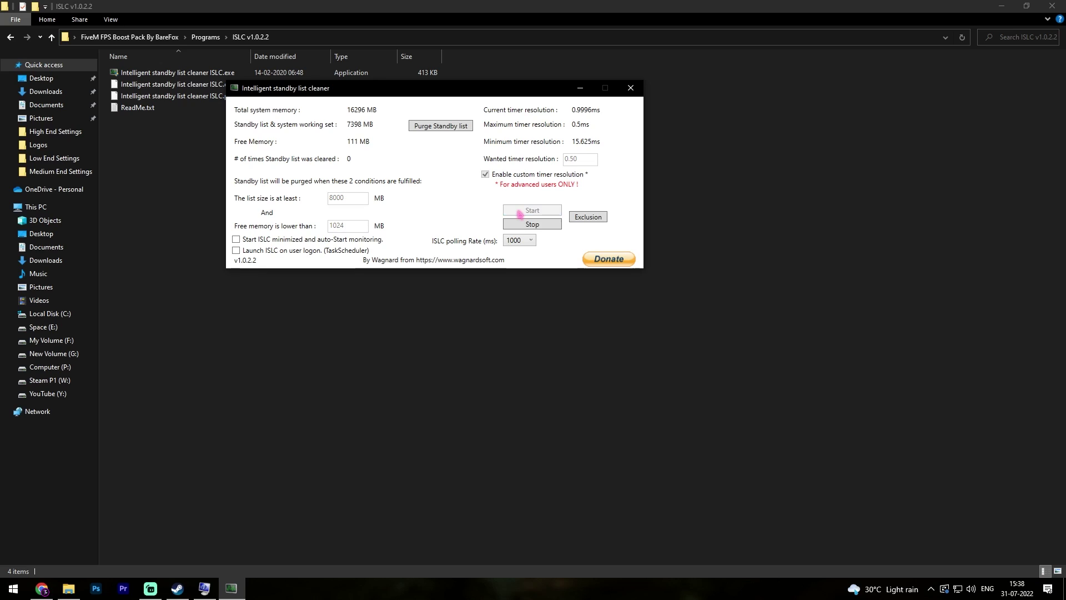
left_click(421, 126)
Close the ISLC window while it keeps running in the system tray.
key("alt+F4")
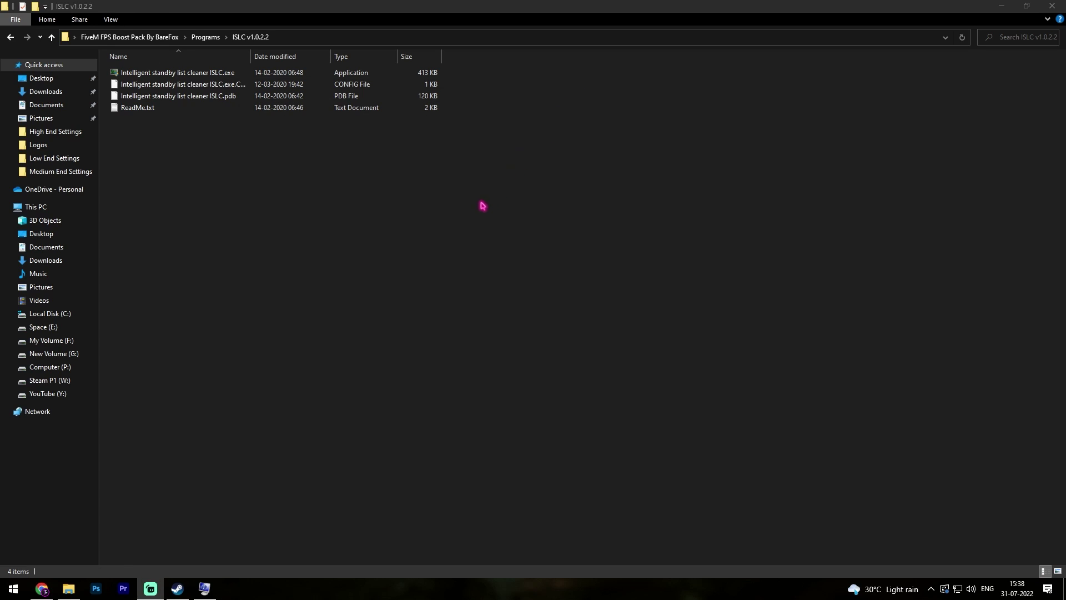
left_click(931, 589)
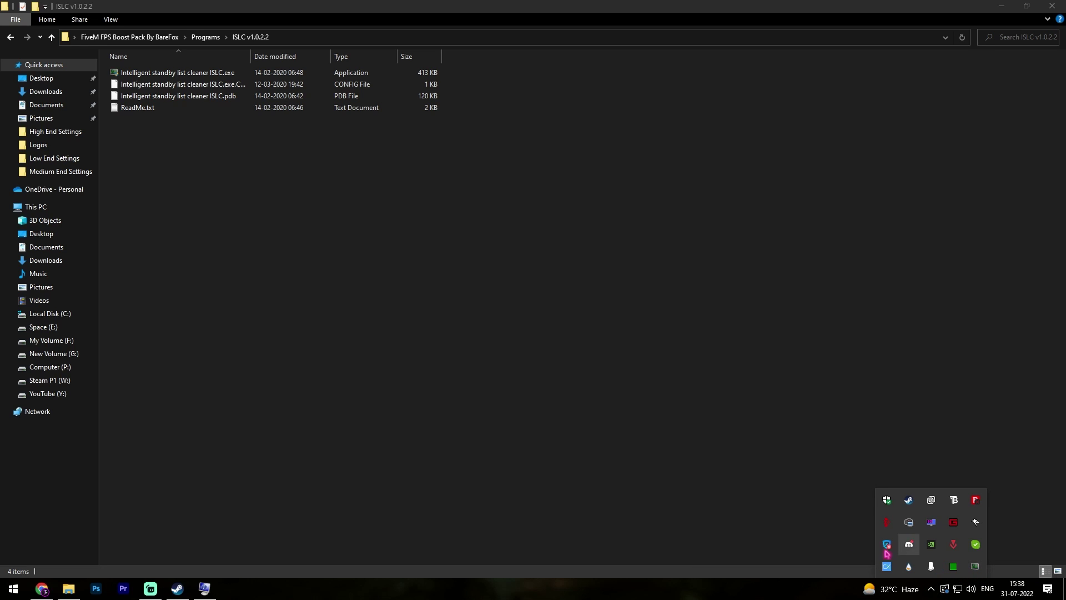
left_click(205, 36)
Run MSI_util_v3.exe as administrator and apply High interrupt priority to the RTX 2070 SUPER.
double_click(166, 86)
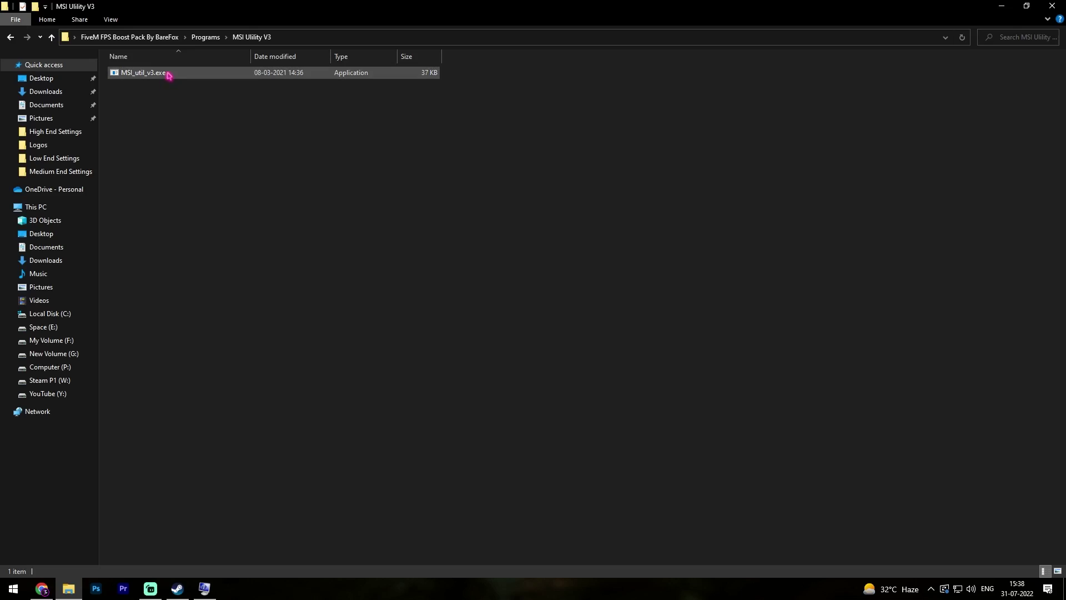
right_click(168, 75)
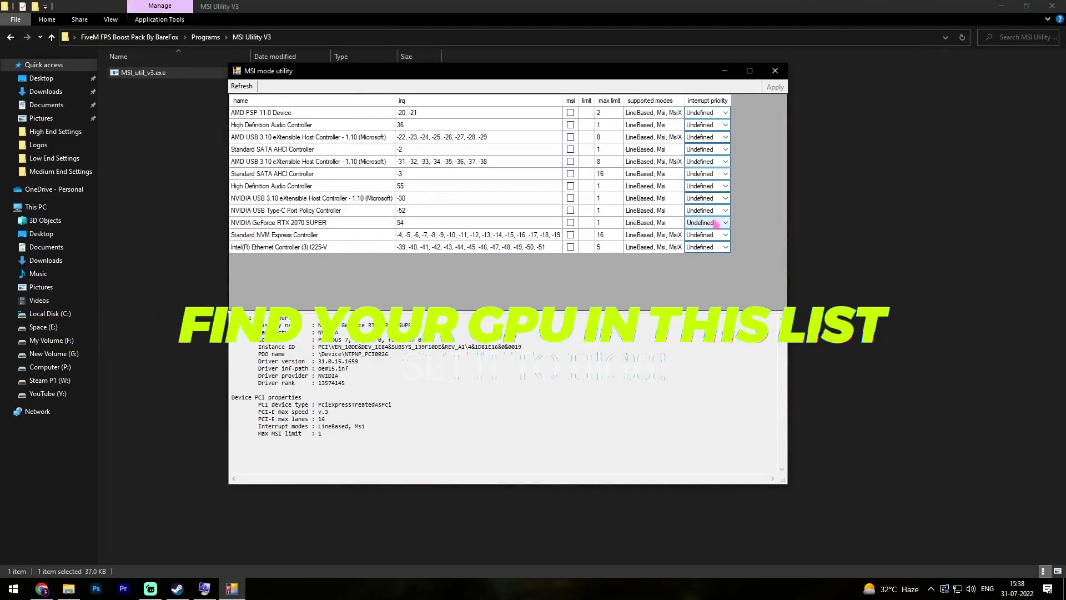
left_click(704, 222)
left_click(693, 254)
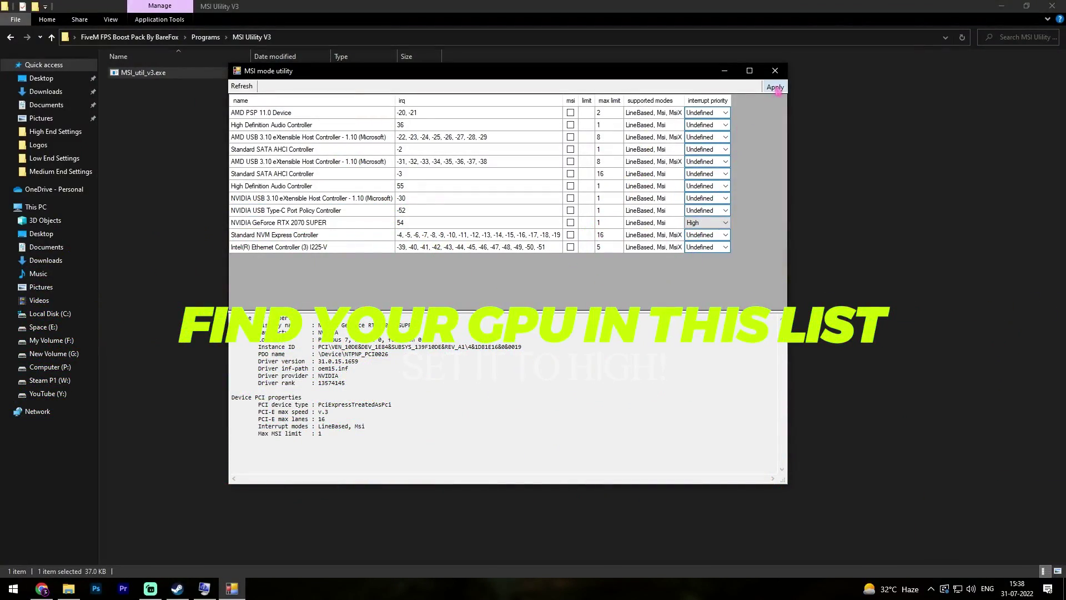
left_click(776, 71)
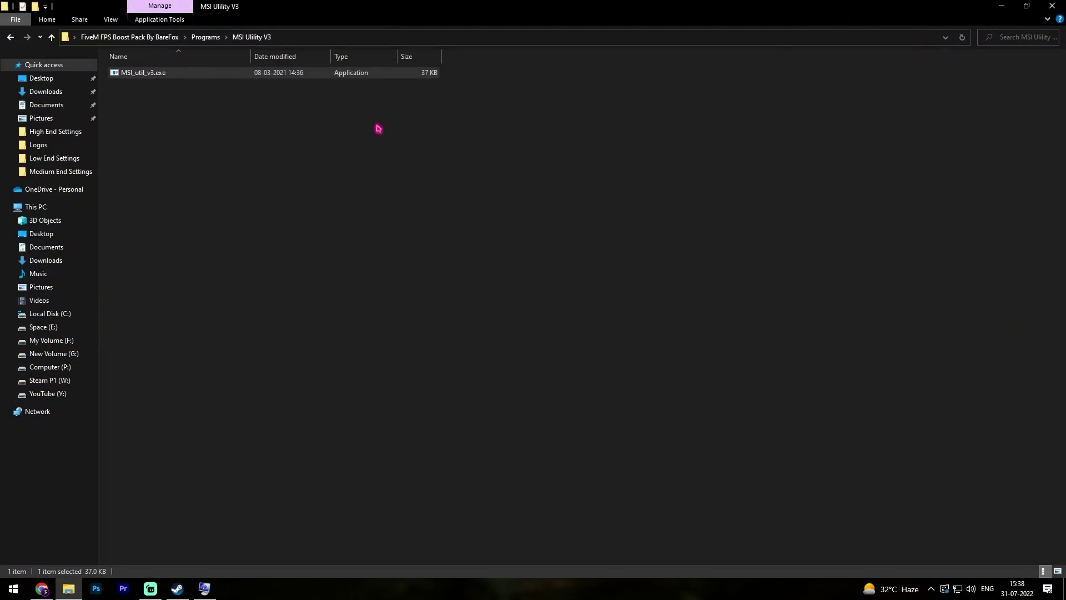
Launch Process Lasso from the Process Lasoo folder in Programs.
left_click(206, 37)
double_click(201, 84)
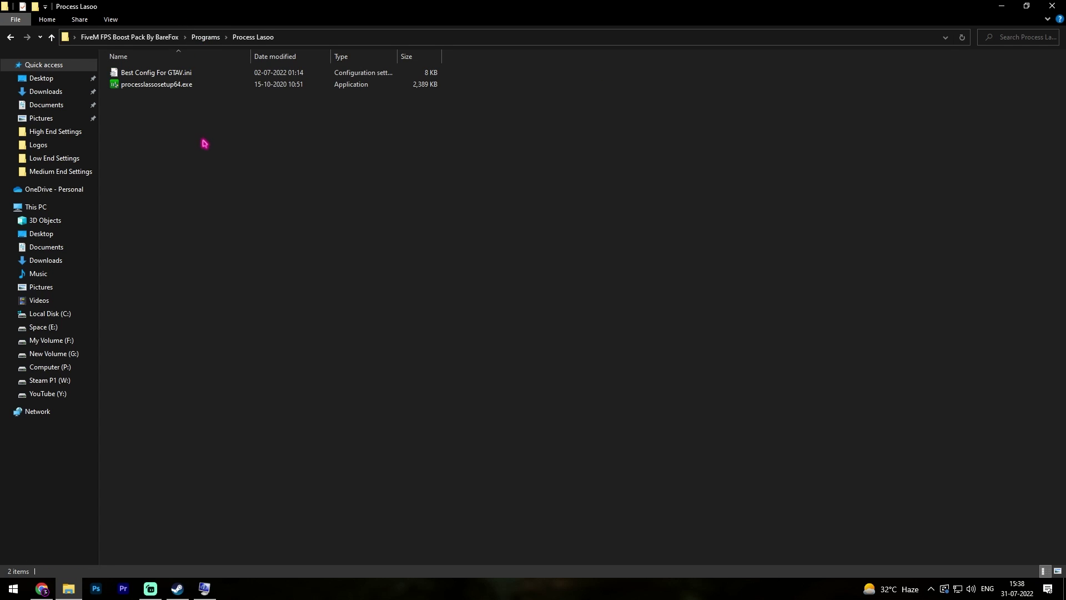
left_click(178, 89)
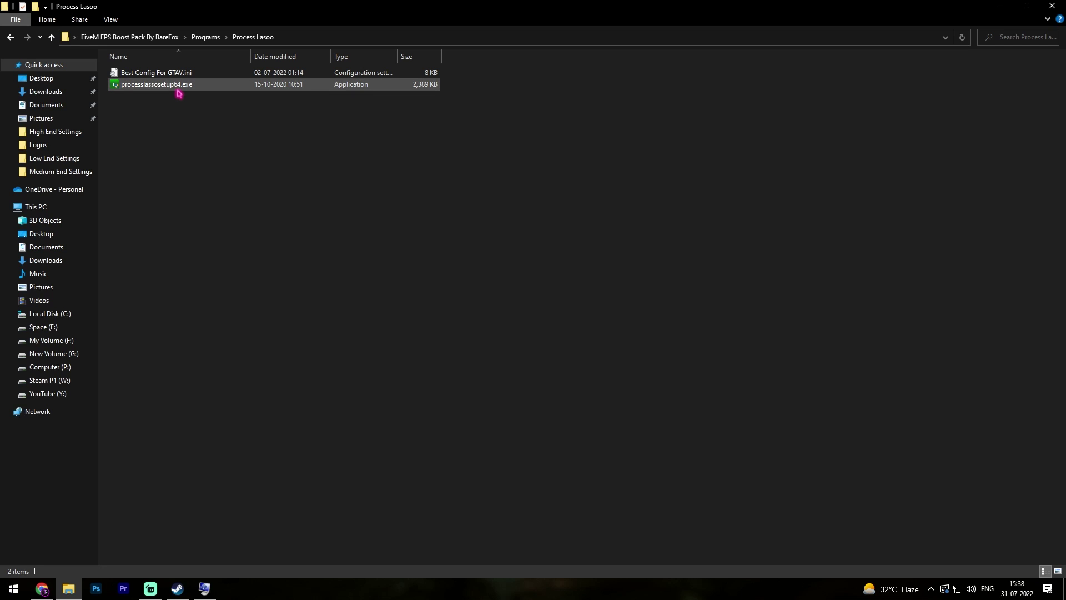
double_click(178, 89)
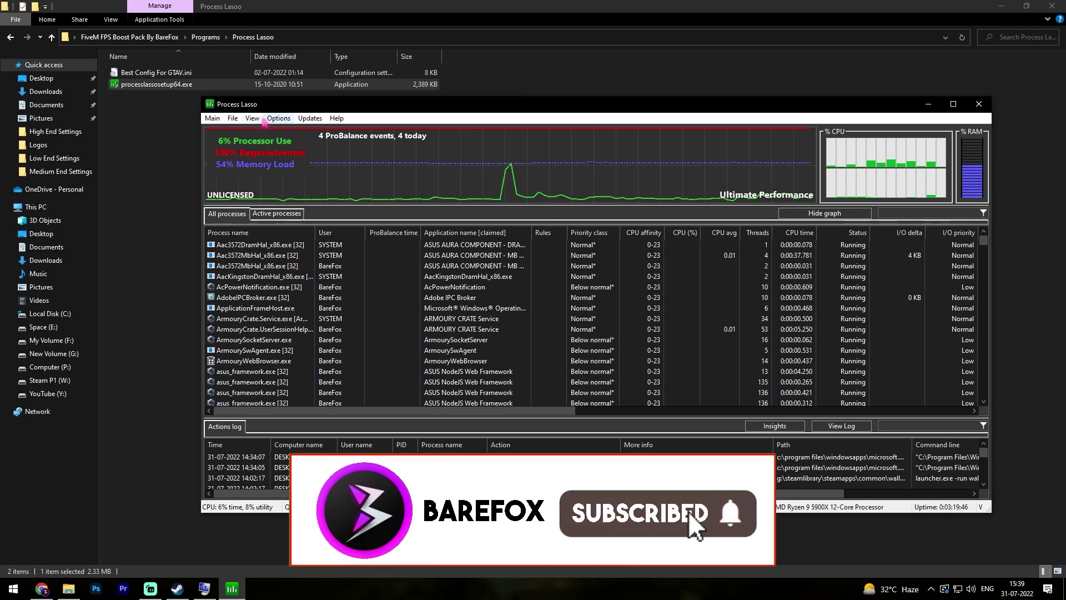
Import the Best Config For GTAV.ini configuration and dismiss the success message permanently.
left_click(233, 118)
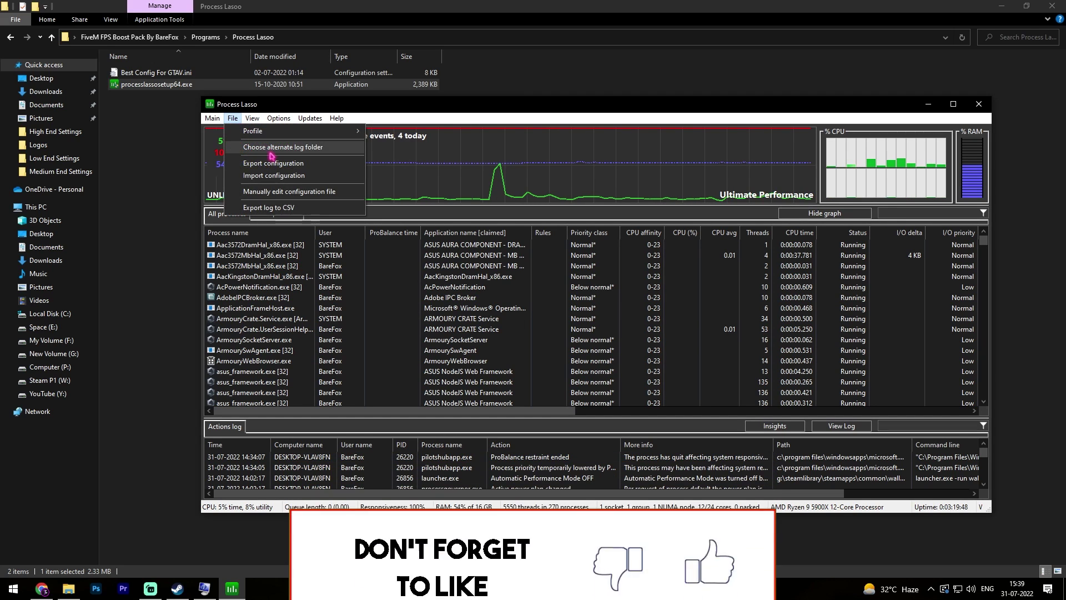
left_click(275, 175)
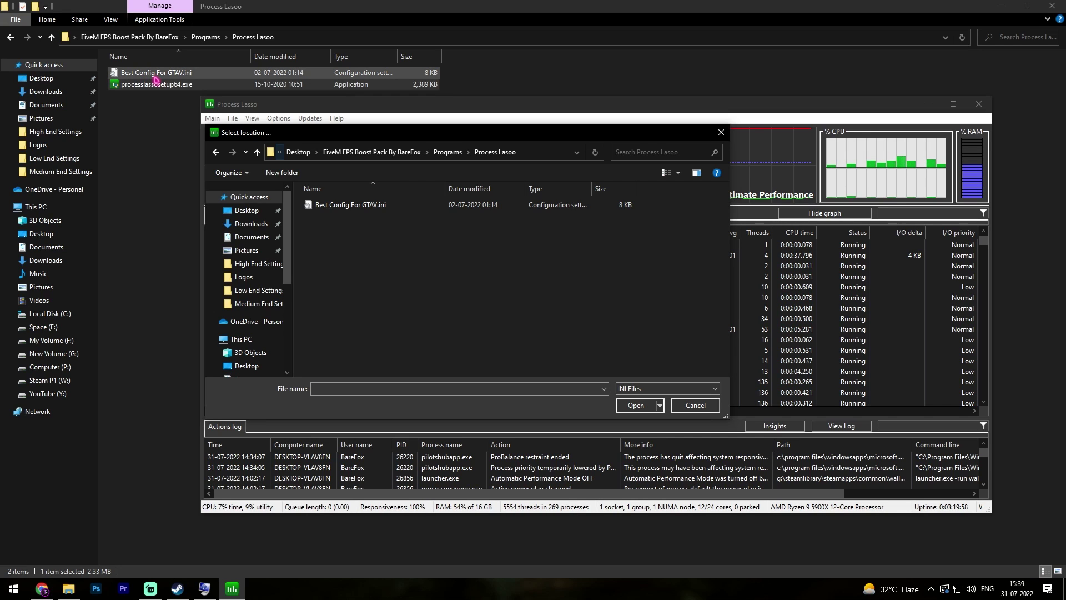
left_click(350, 205)
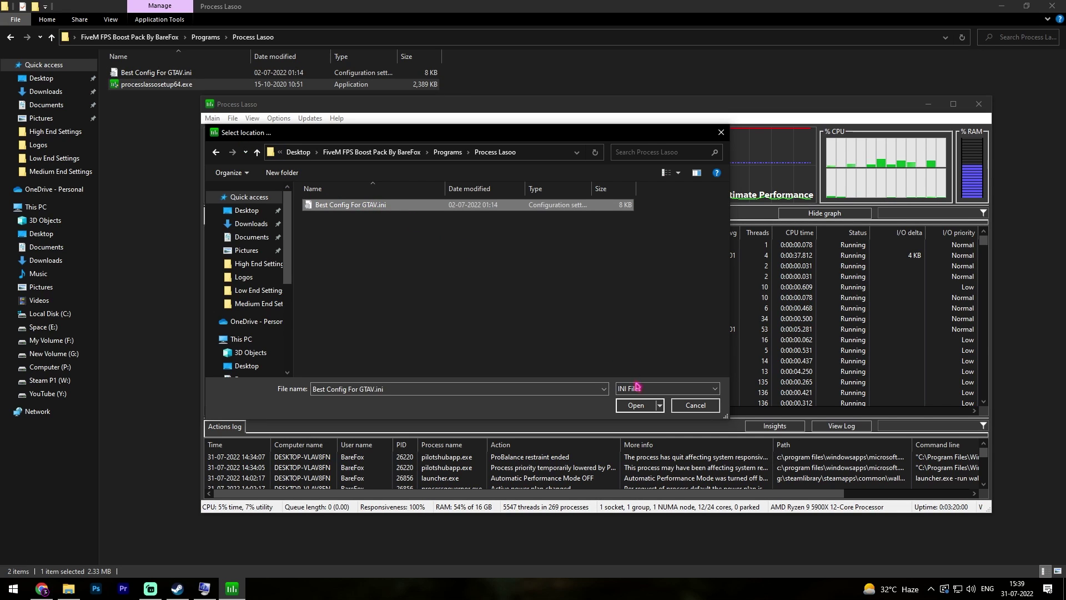
left_click(636, 405)
left_click(594, 345)
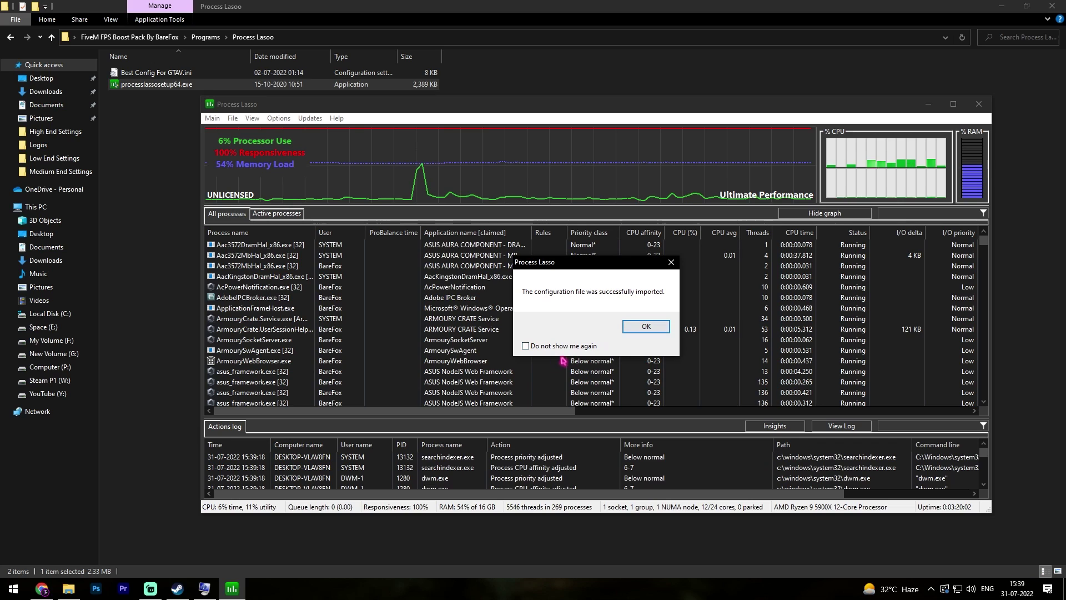
left_click(666, 325)
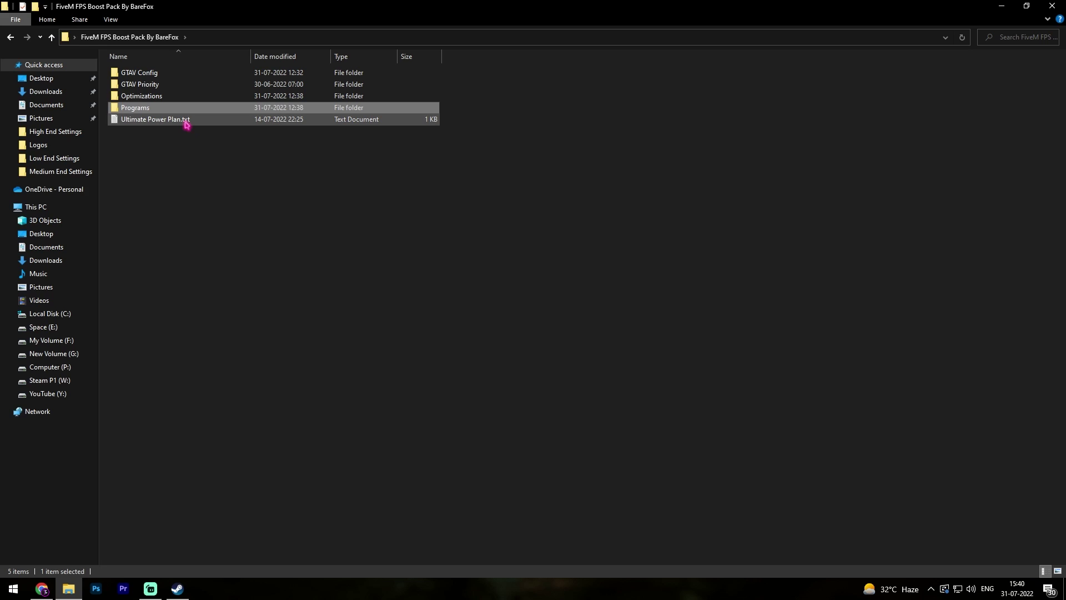
Paste the powercfg line from Ultimate Power Plan.txt into an administrator Command Prompt, then close both.
double_click(186, 121)
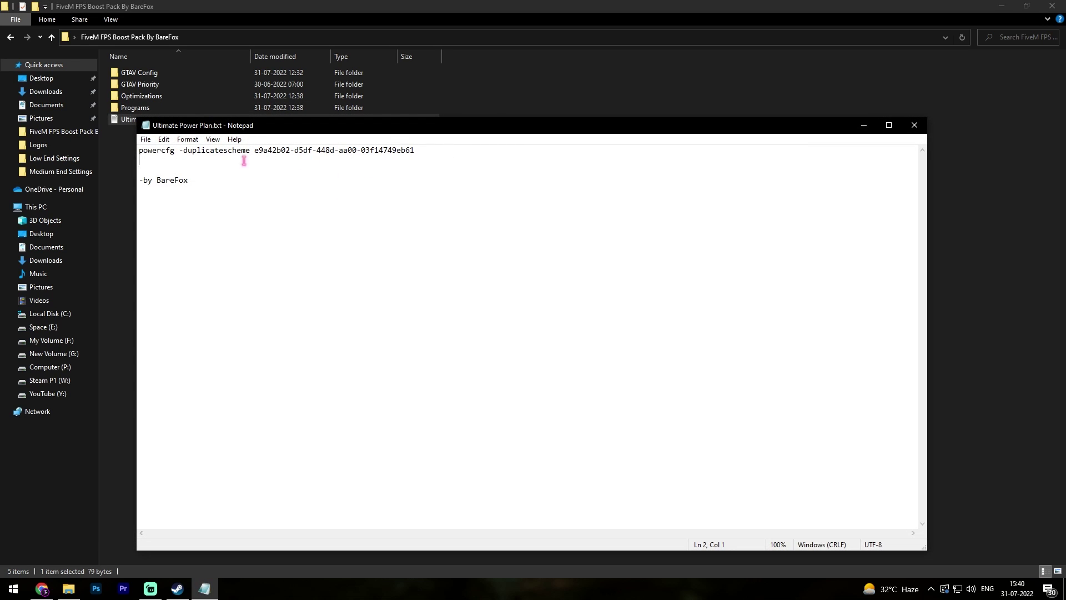
left_click_drag(214, 161, 121, 149)
key("ctrl+c")
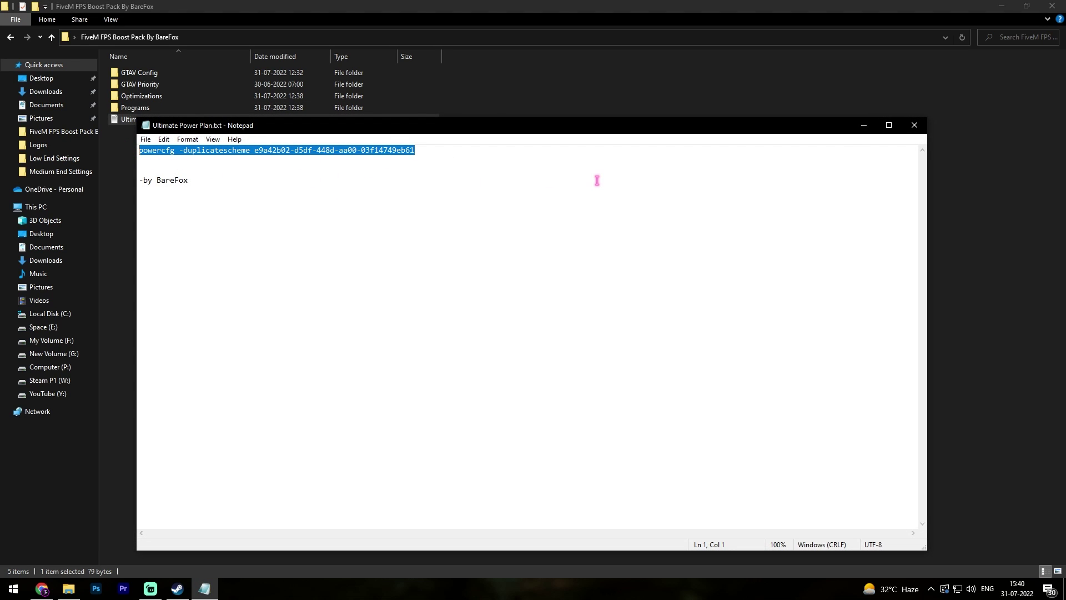
key("super")
type("cmd")
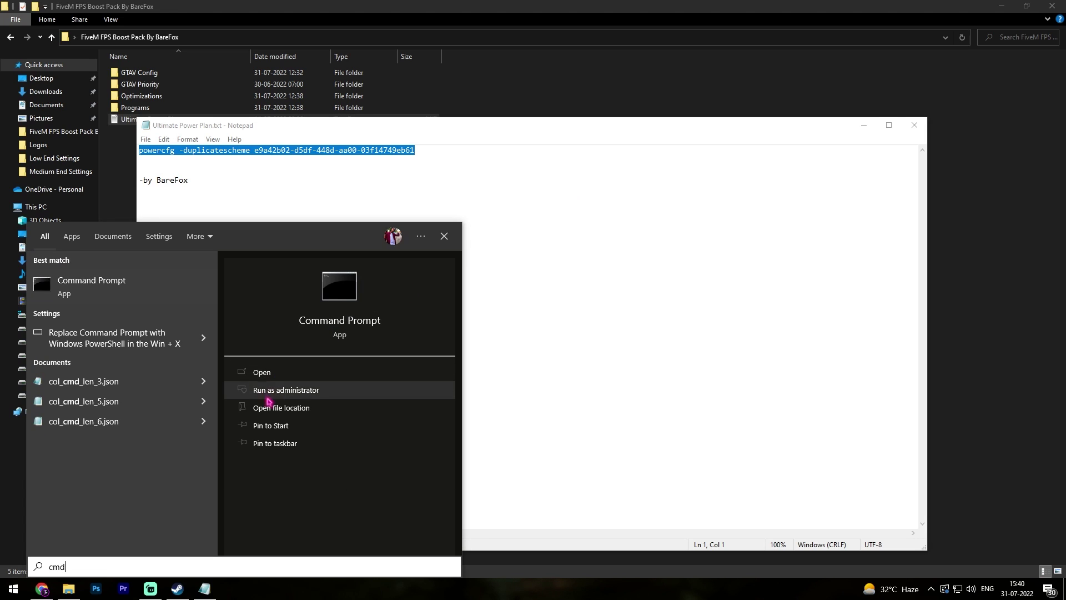
left_click(270, 390)
key("ctrl+v")
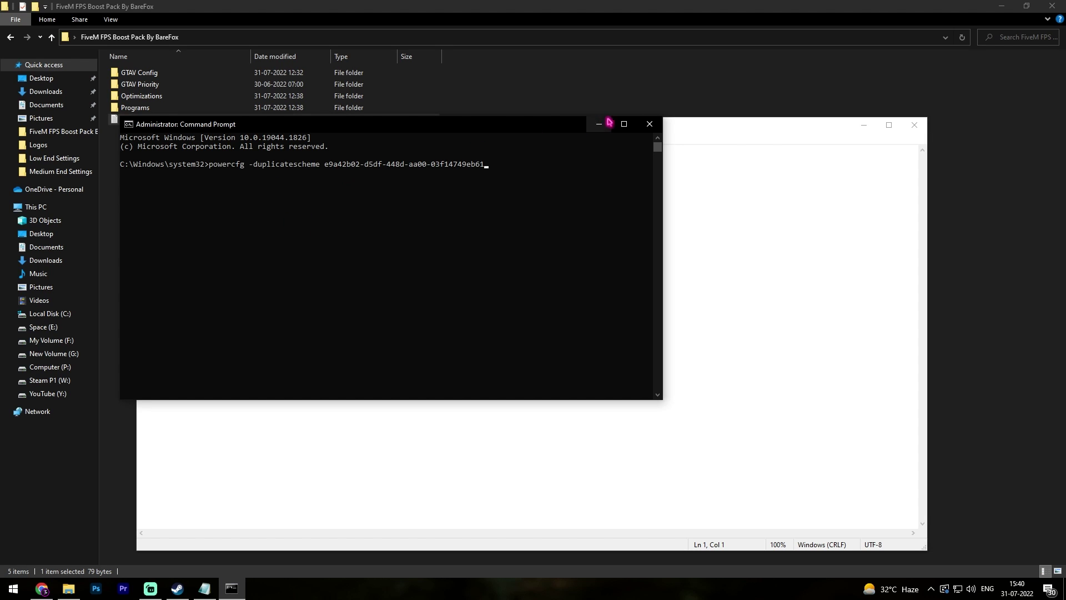
left_click(658, 125)
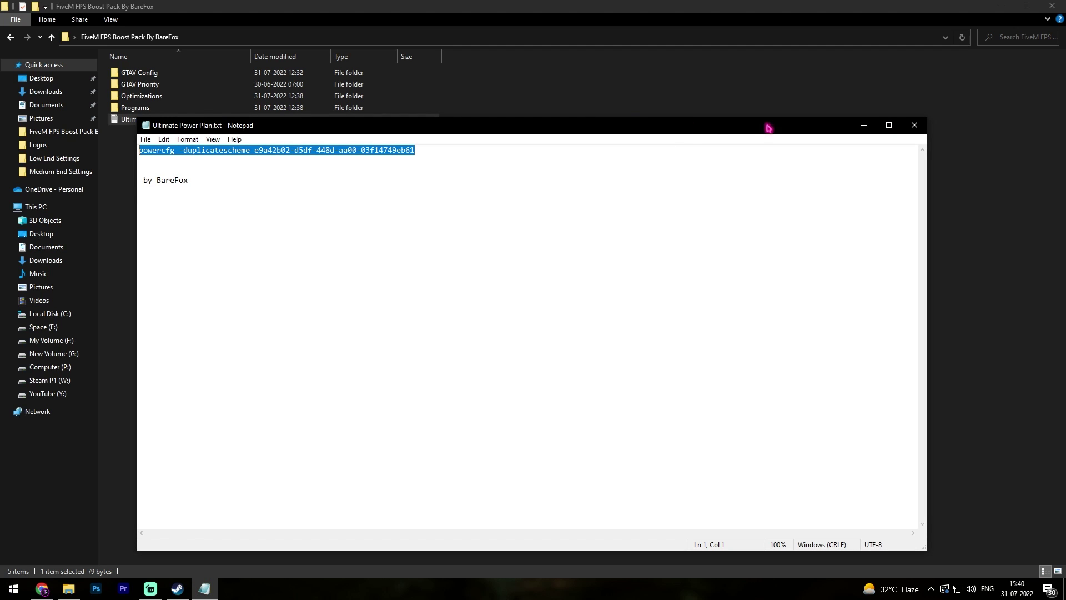
left_click(915, 125)
Open Power Options by searching 'power' in Control Panel.
key("super")
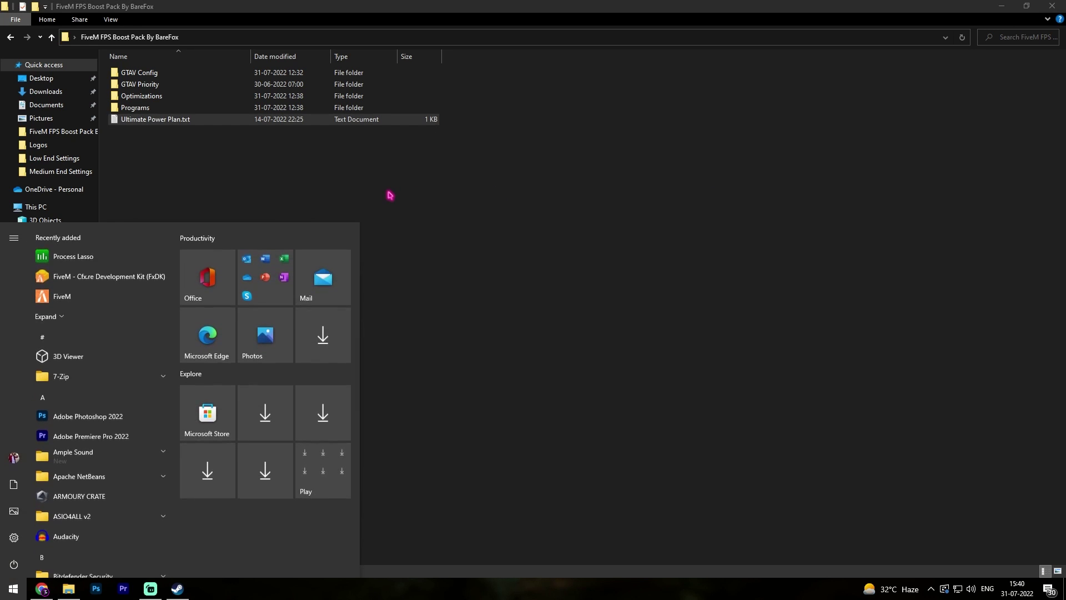
type("control")
key("Return")
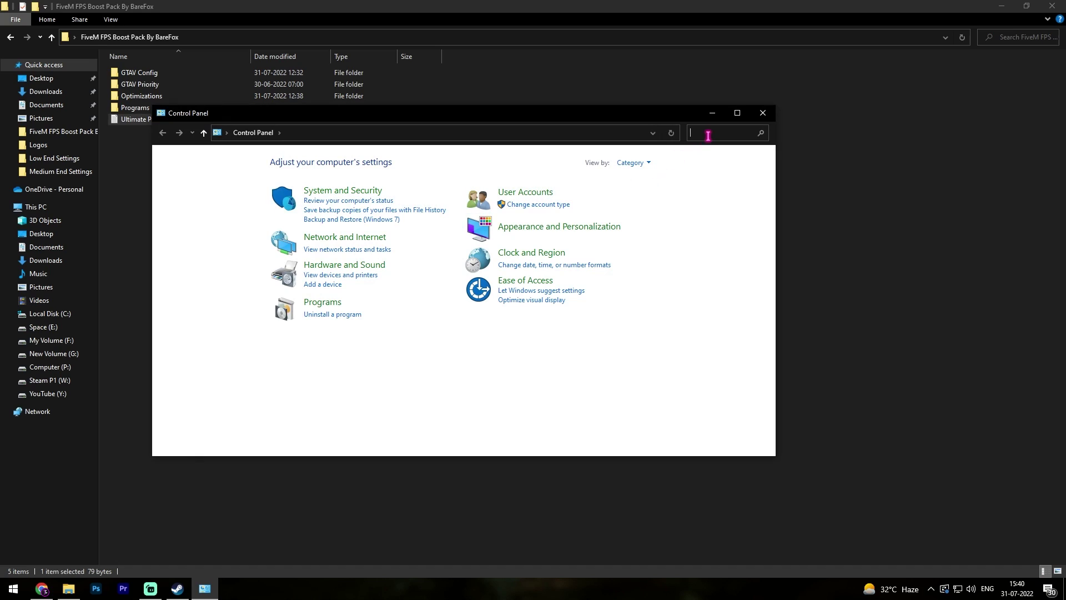
type("power")
left_click(336, 298)
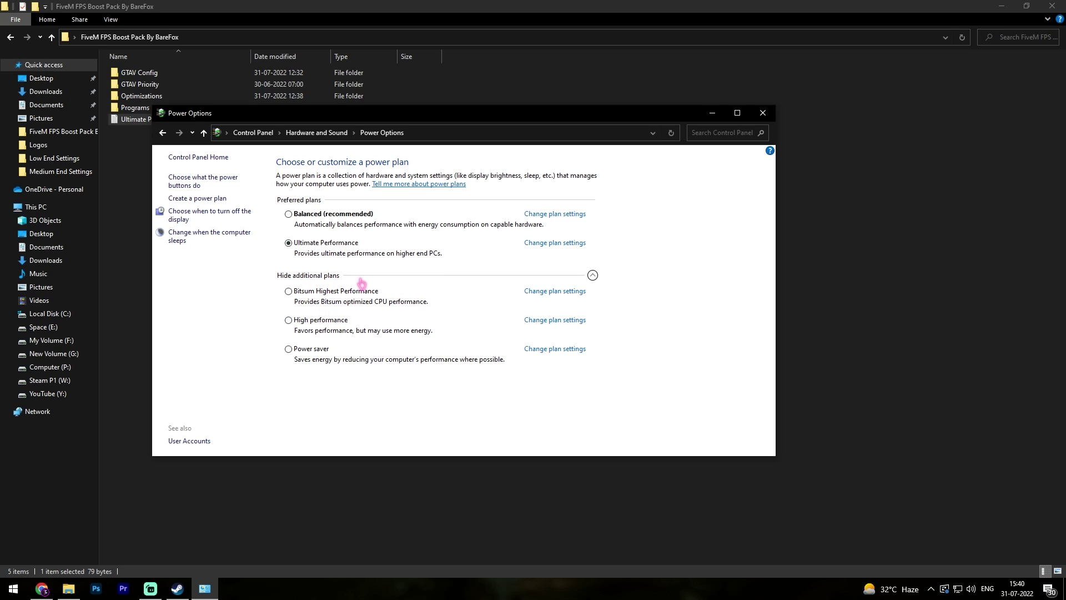
Confirm Ultimate Performance is active, then close Power Options and the boost pack folder.
left_click(360, 278)
left_click(310, 278)
left_click(763, 113)
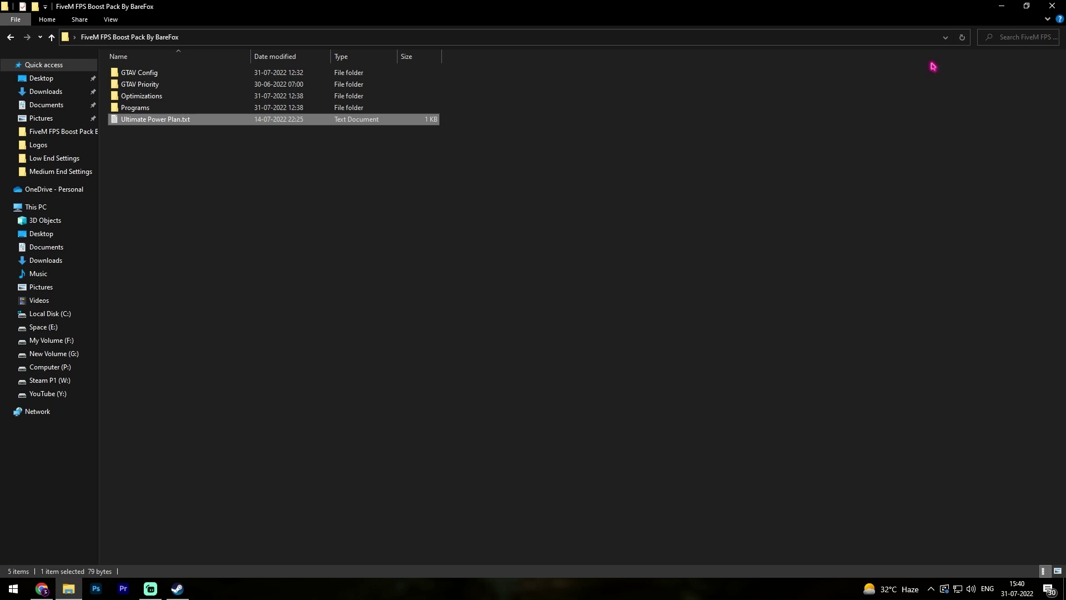
left_click(1052, 5)
In GTA V's Graphics settings, change Screen Type from Windowed to Fullscreen.
left_click(991, 110)
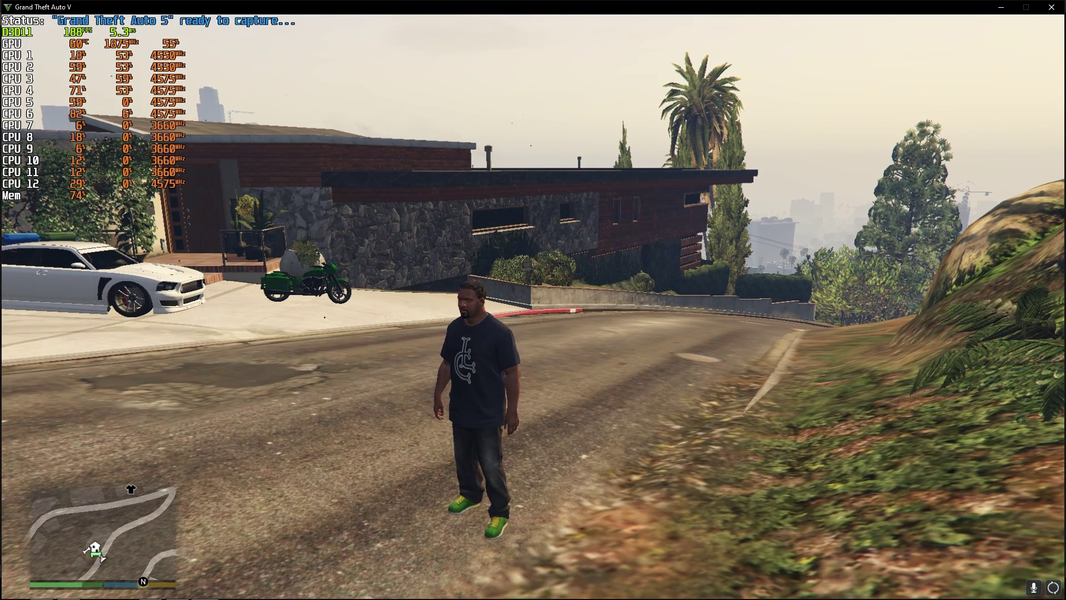
key("Escape")
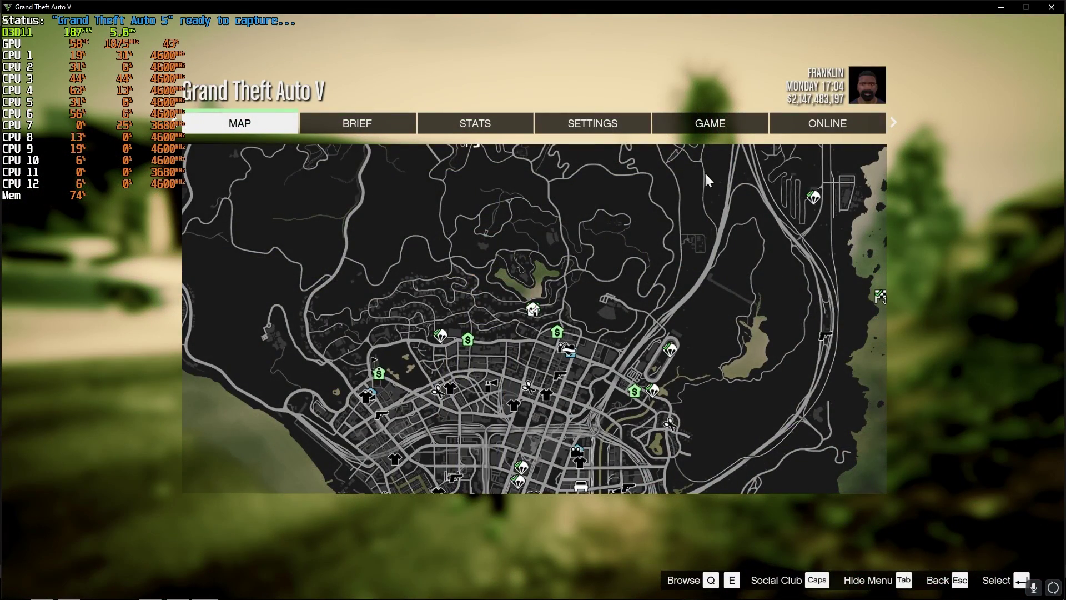
left_click(721, 125)
left_click(644, 118)
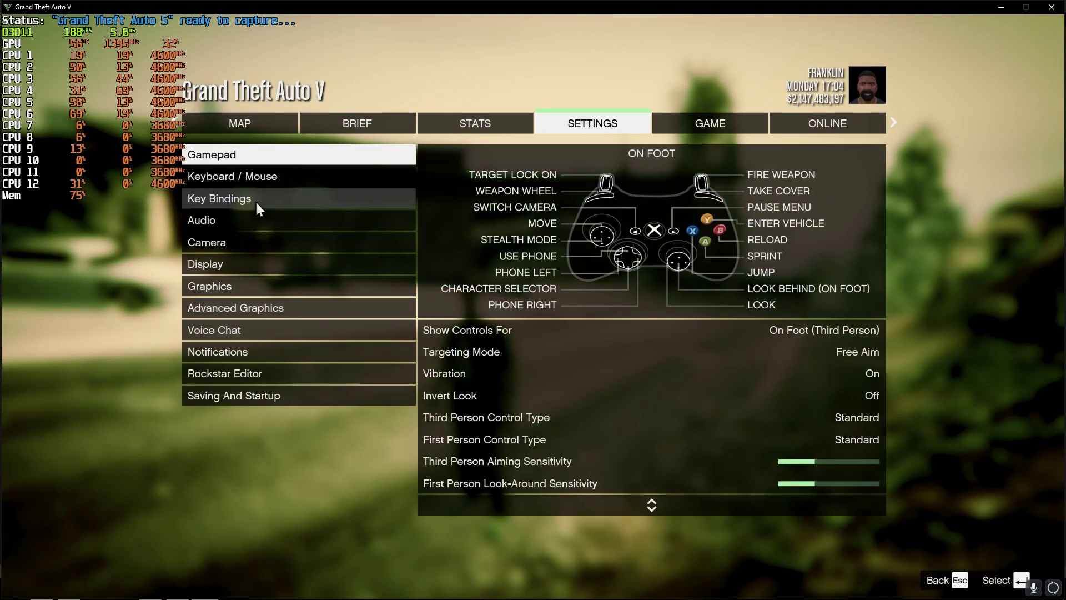
left_click(238, 284)
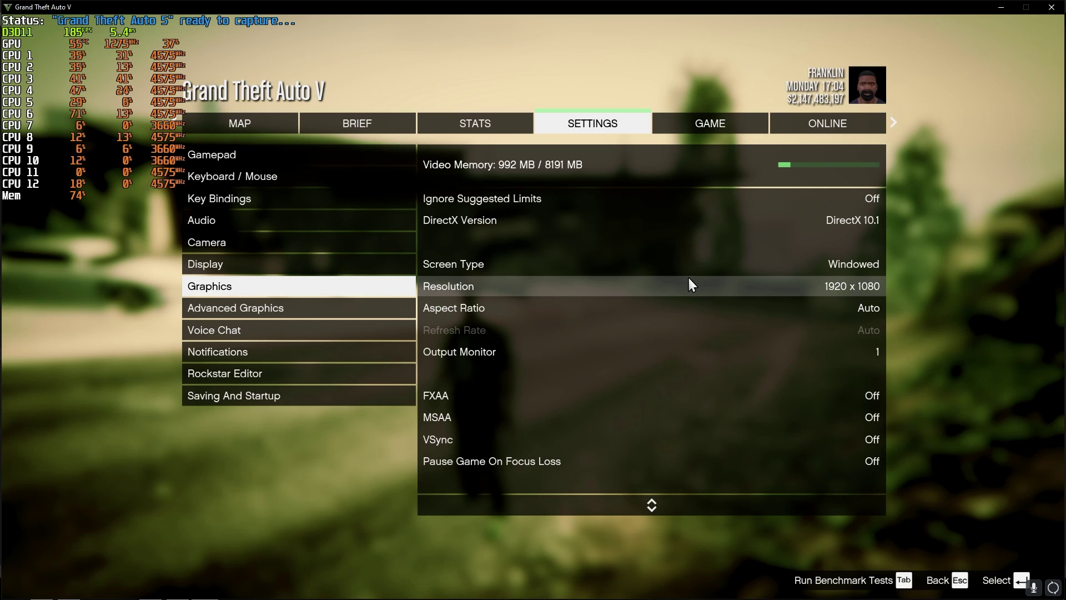
left_click(682, 265)
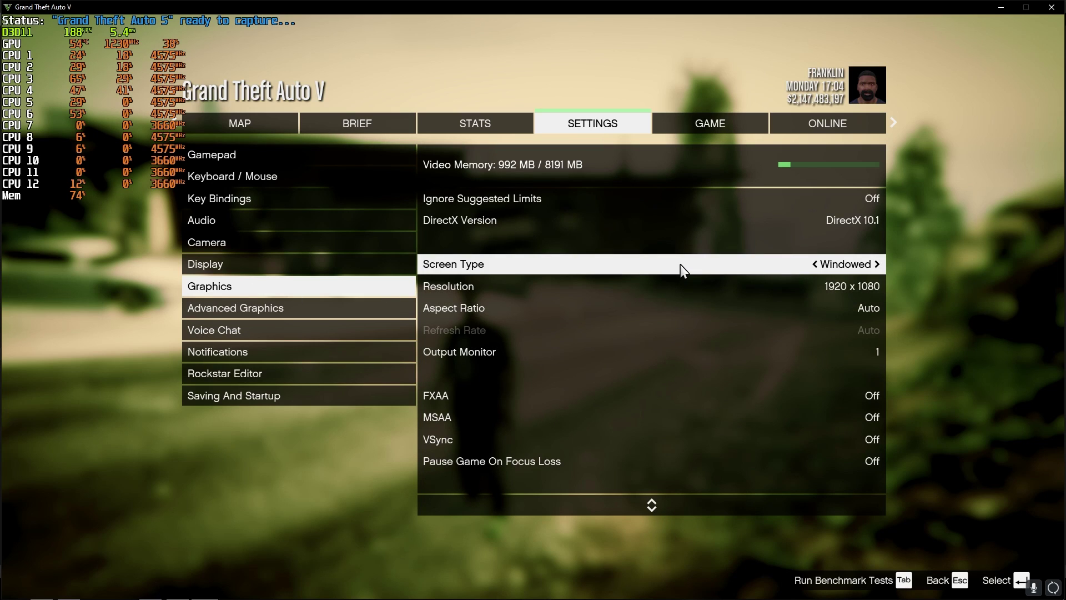
key("Left")
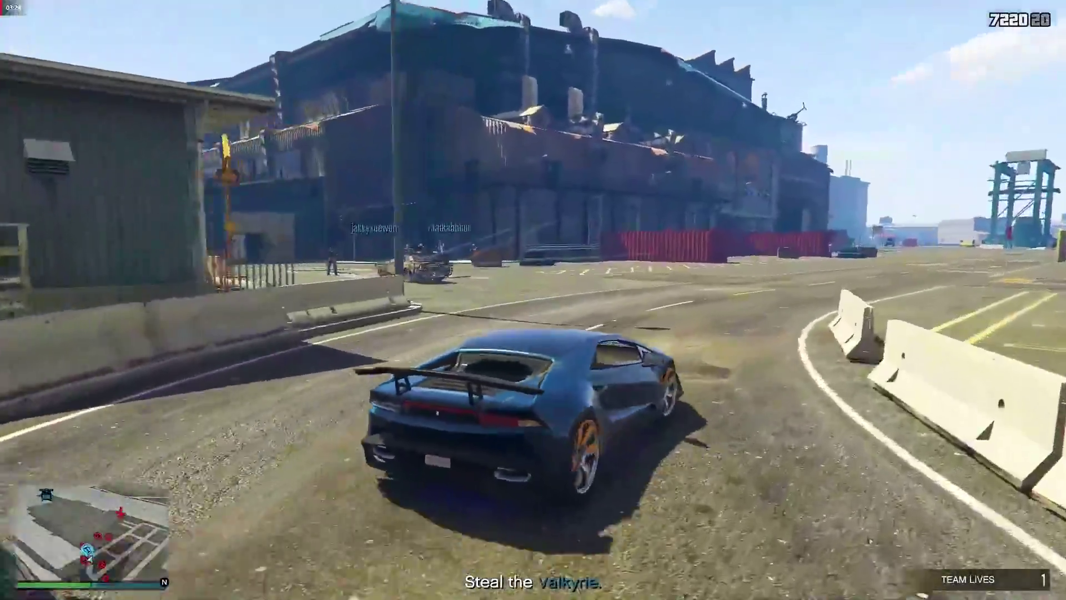
Drive the blue sports car along the pier, exit it, and run to the warehouse stairs.
key("a")
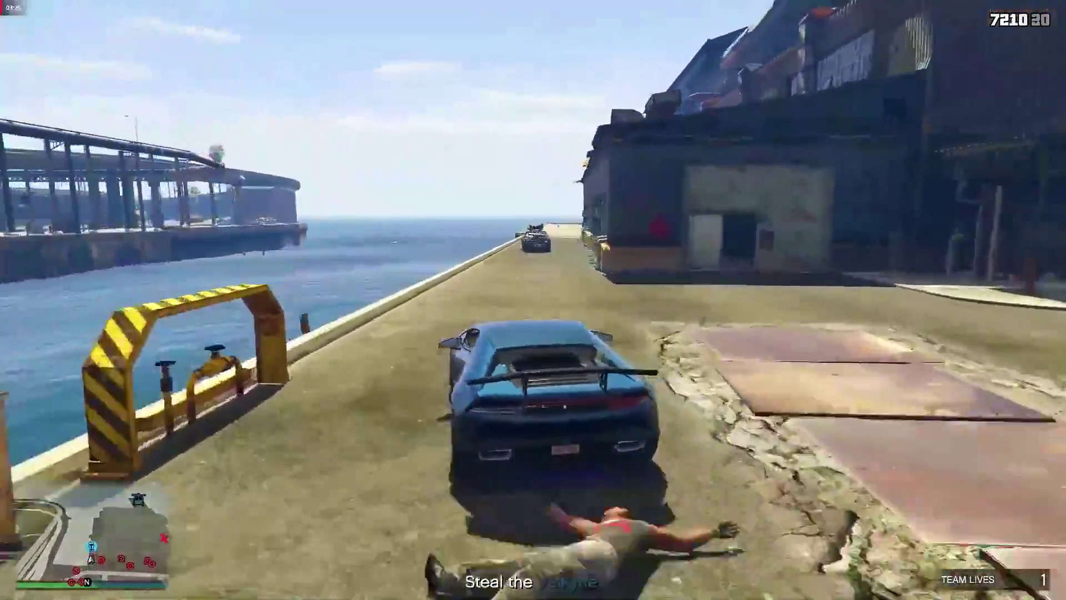
key("w")
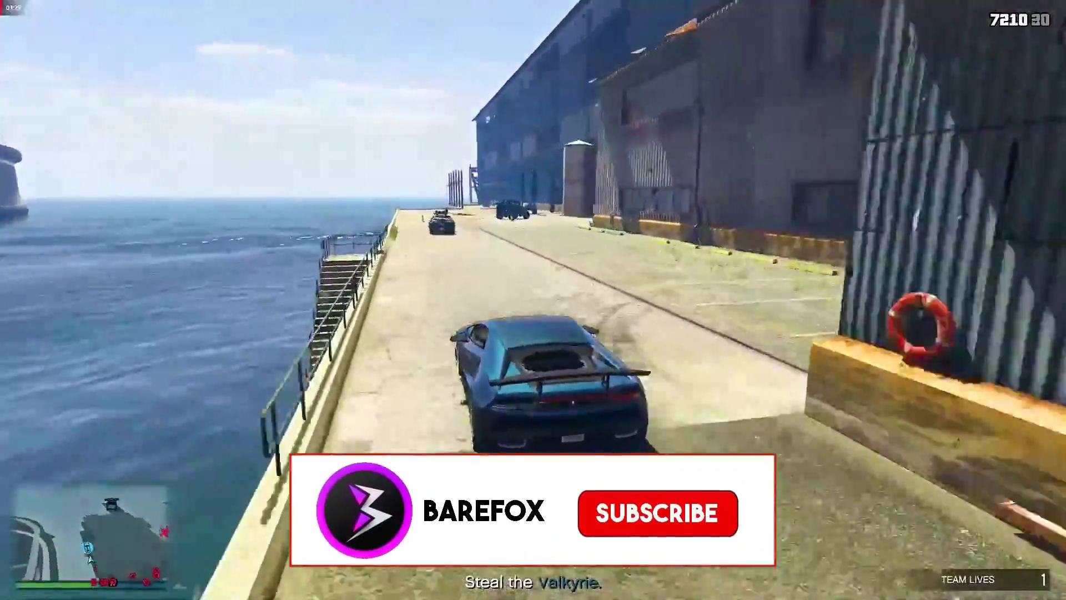
key("w")
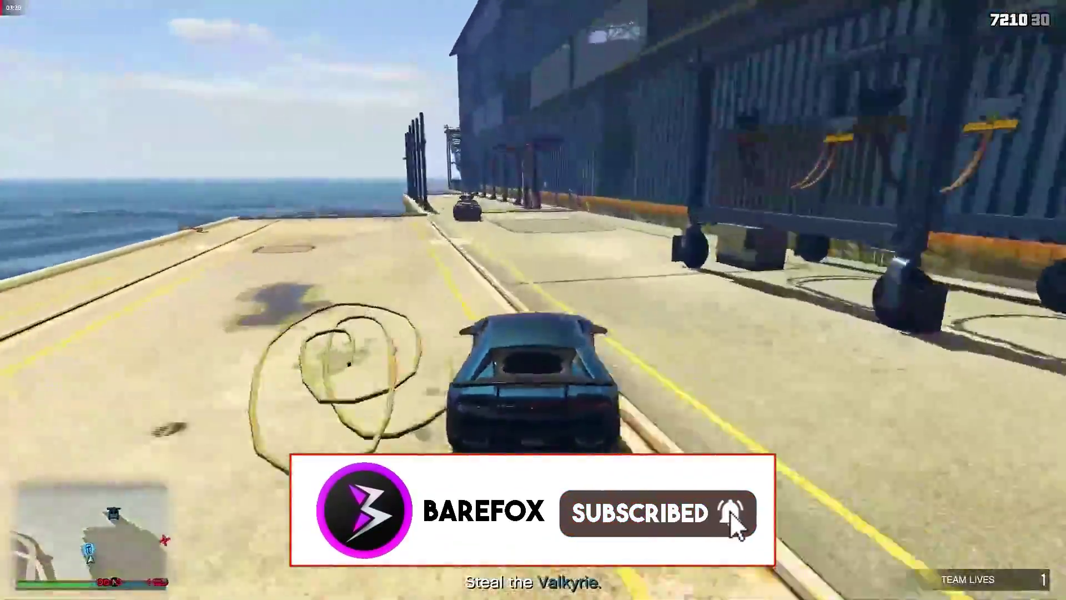
key("w")
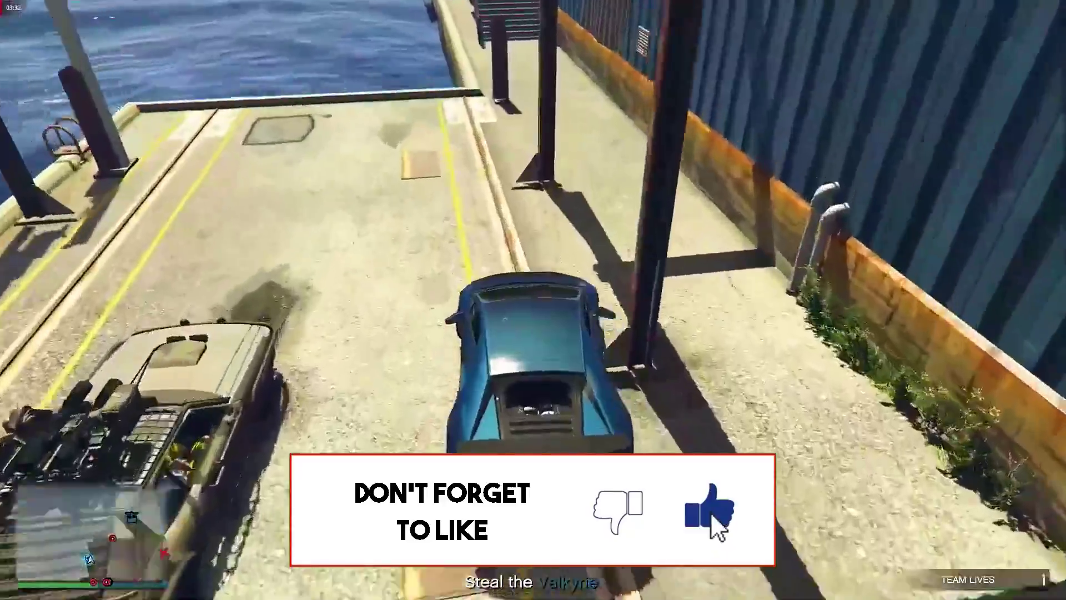
key("f")
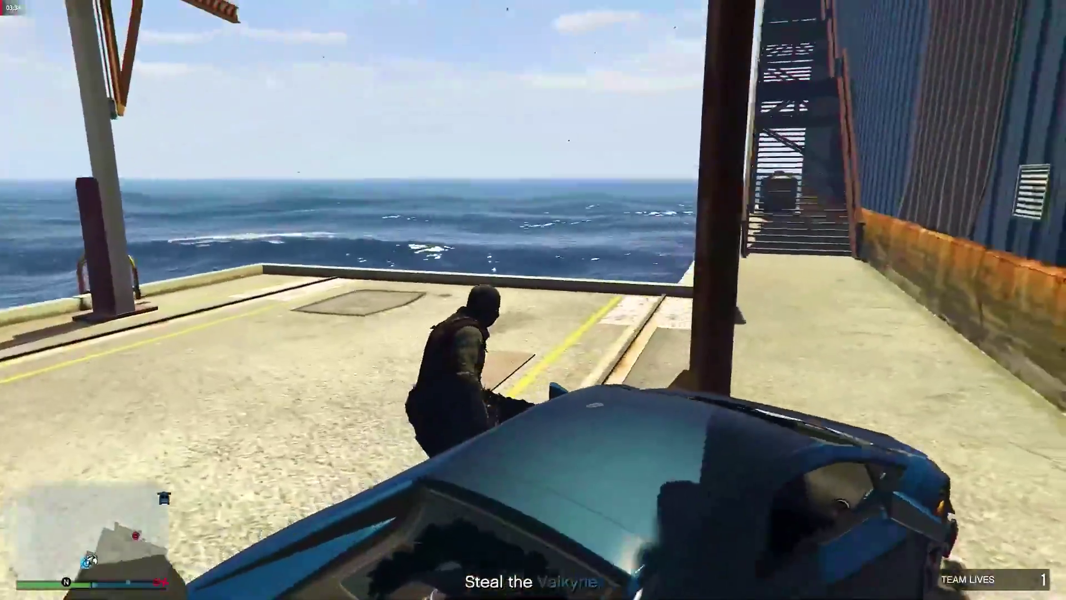
key("w")
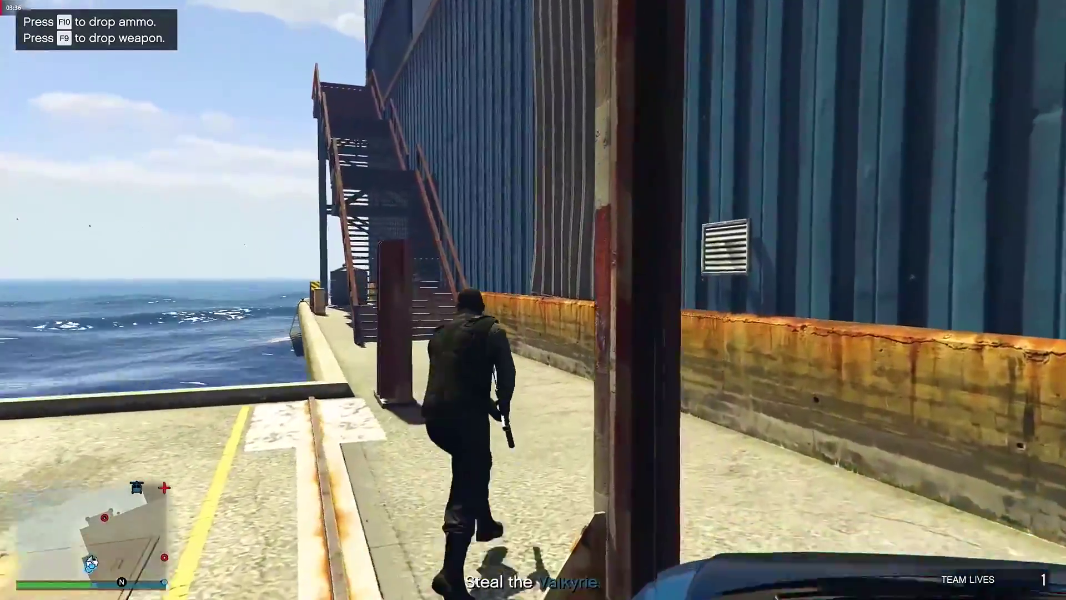
key("w")
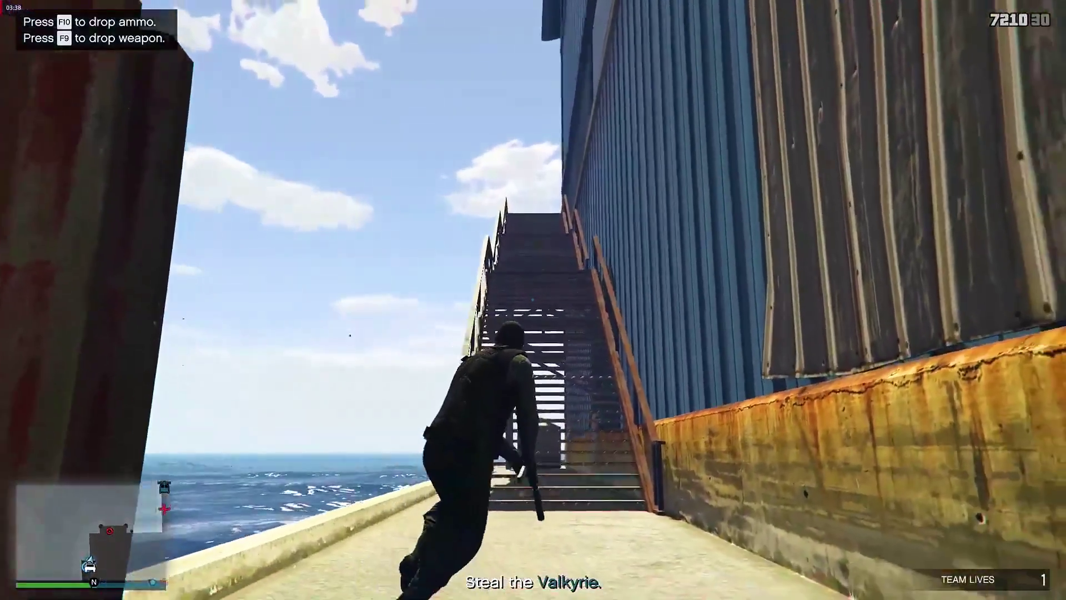